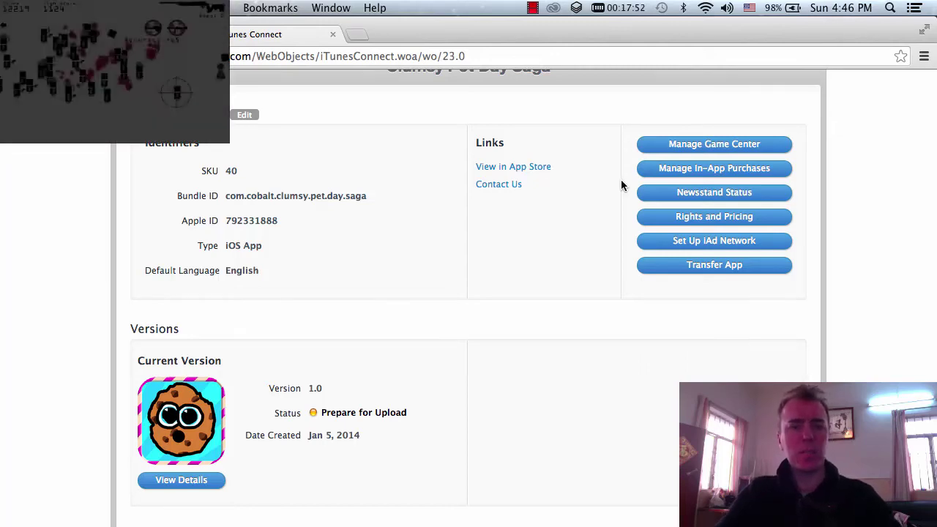
Open the in-app purchase management for Clumsy Pet Day Saga and start creating a new in-app purchase.
scroll(621, 186, "down", 3)
scroll(621, 185, "up", 5)
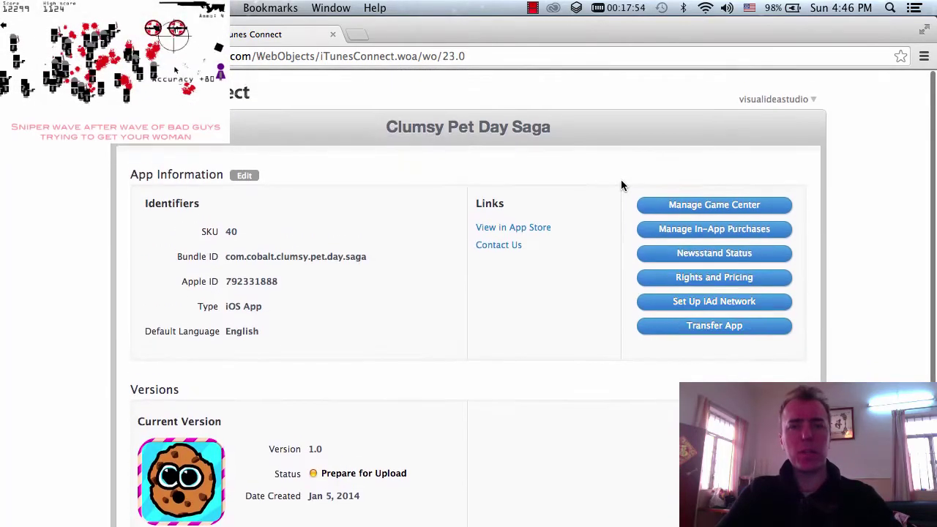
scroll(621, 185, "down", 2)
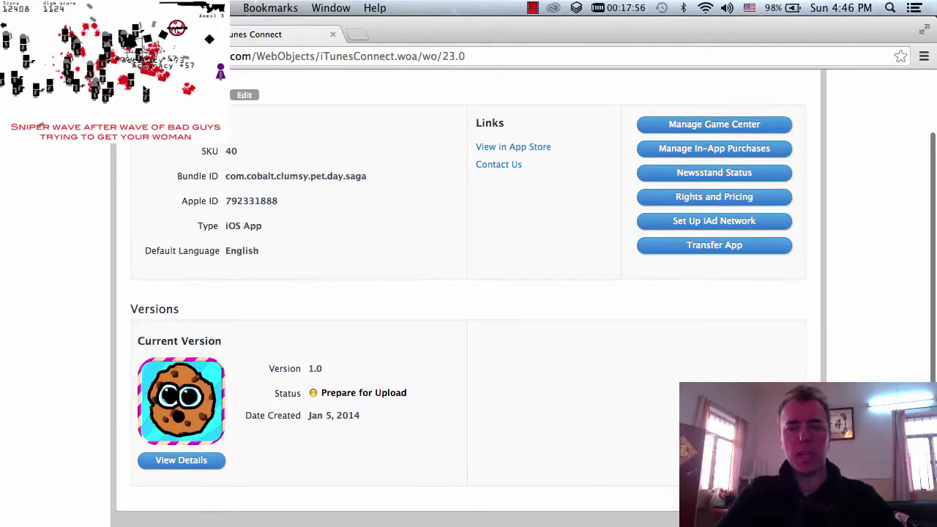
key("super+Tab")
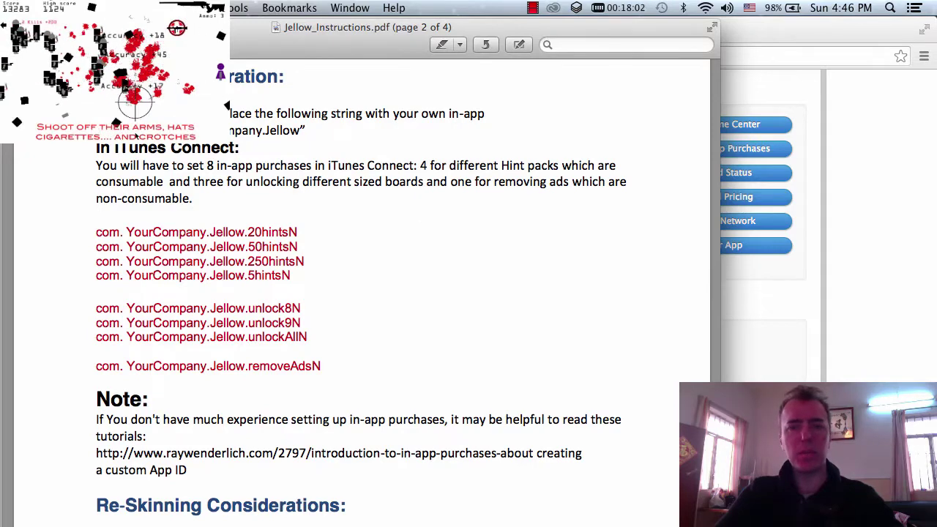
key("super+Tab")
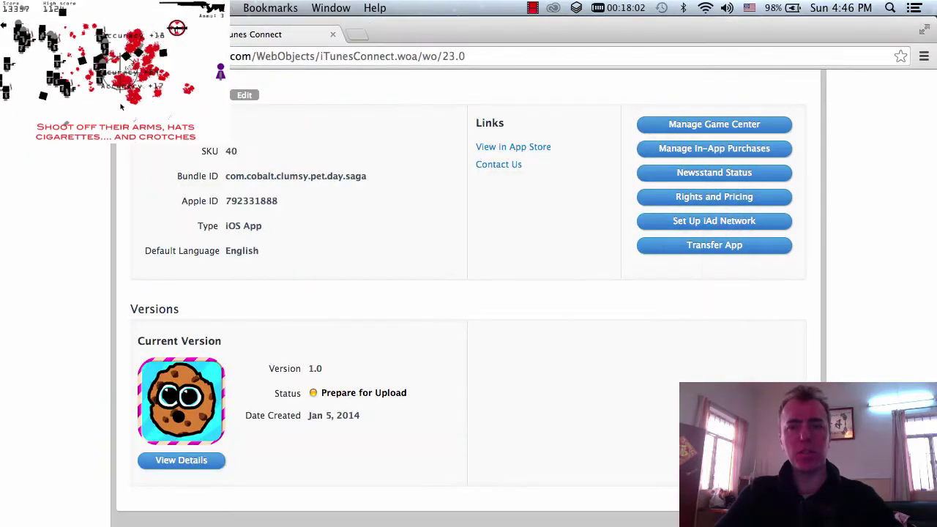
left_click(711, 150)
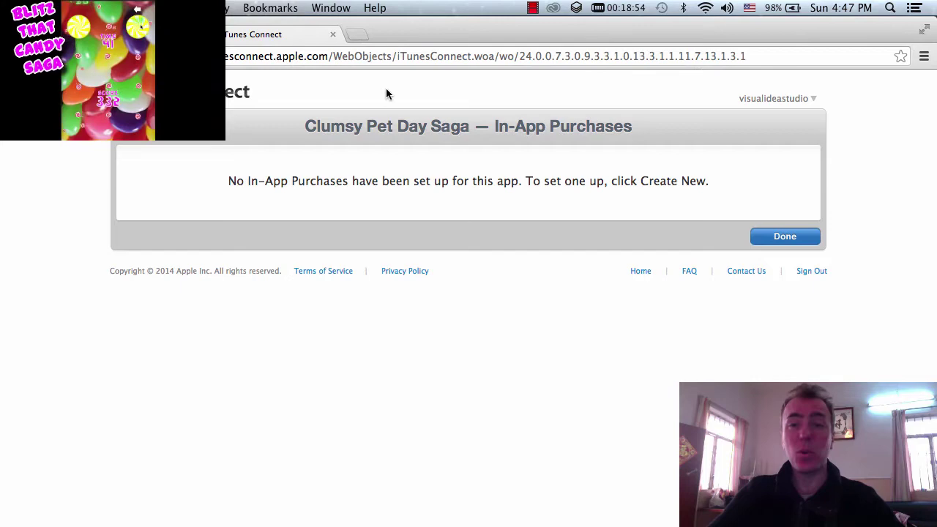
left_click(147, 126)
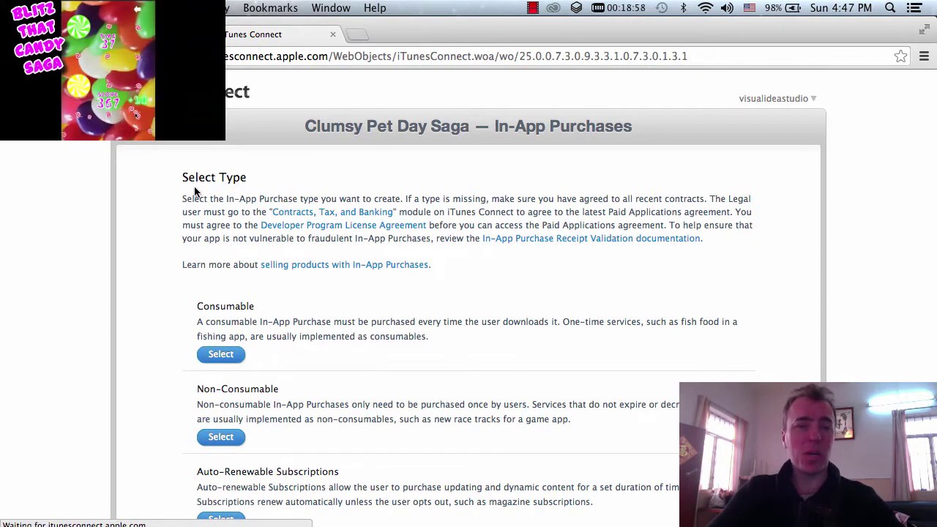
Review the descriptions of the available in-app purchase types, from Consumable to Non-Renewing Subscription.
scroll(194, 191, "down", 2)
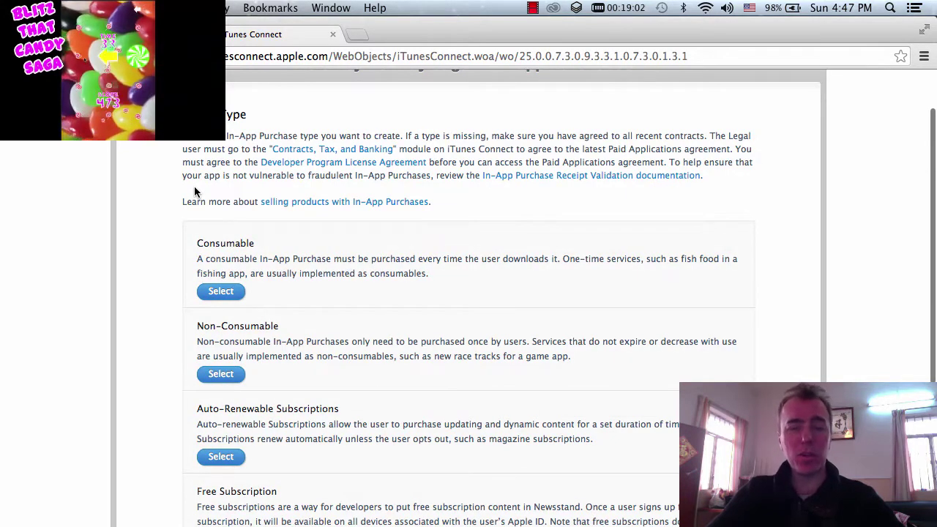
scroll(194, 191, "down", 6)
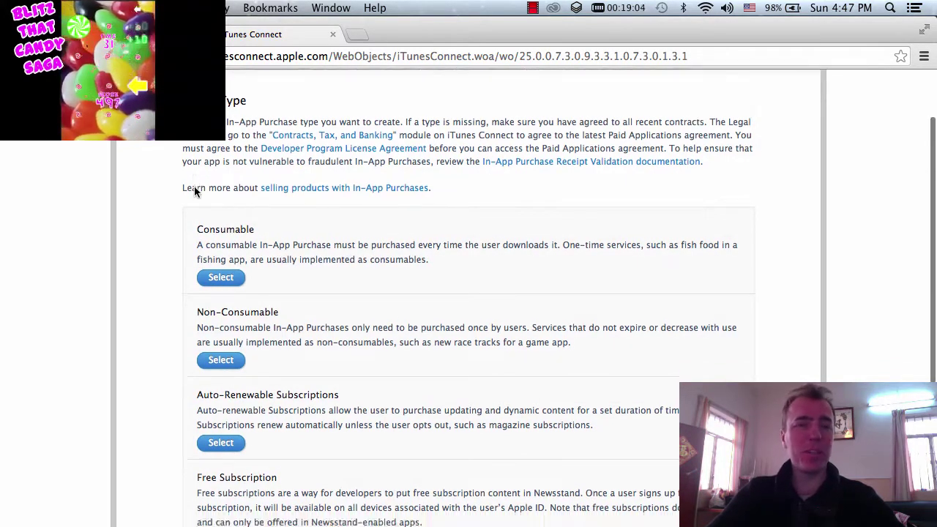
scroll(195, 191, "up", 5)
scroll(195, 191, "down", 3)
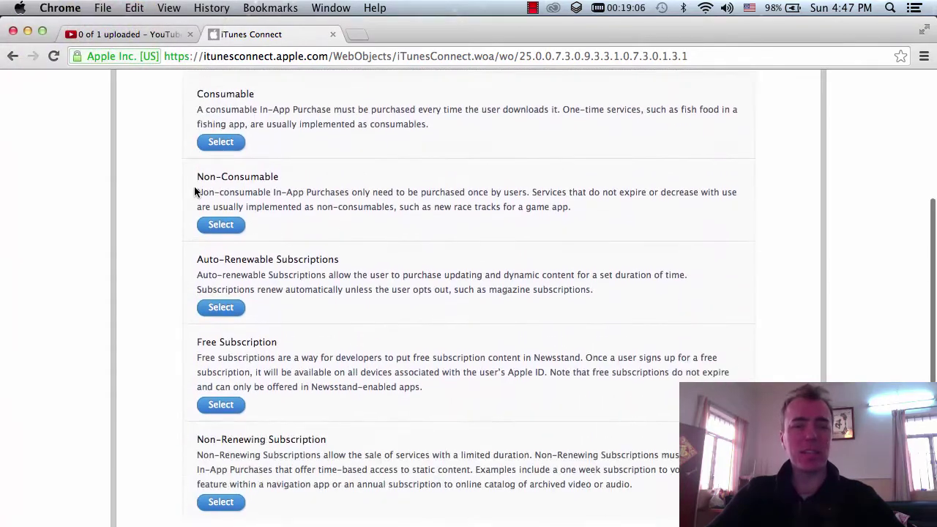
scroll(195, 188, "up", 6)
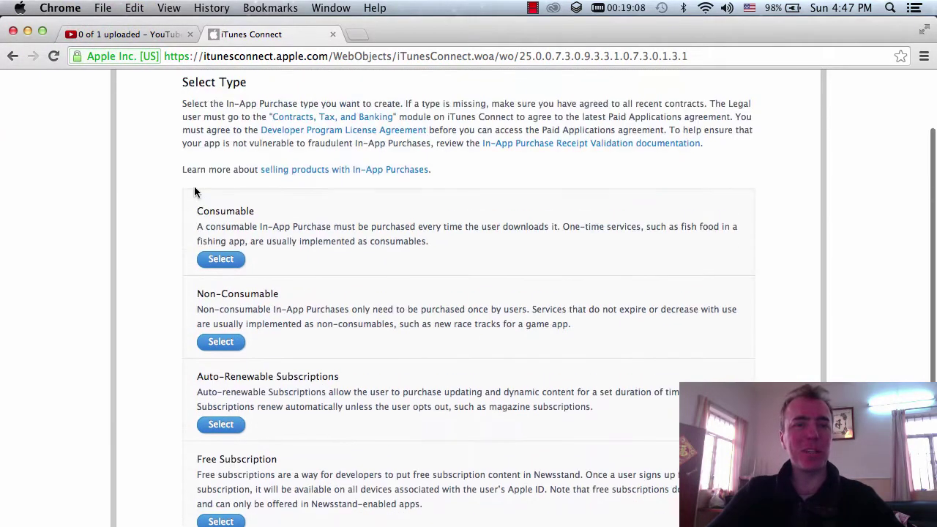
scroll(194, 189, "down", 5)
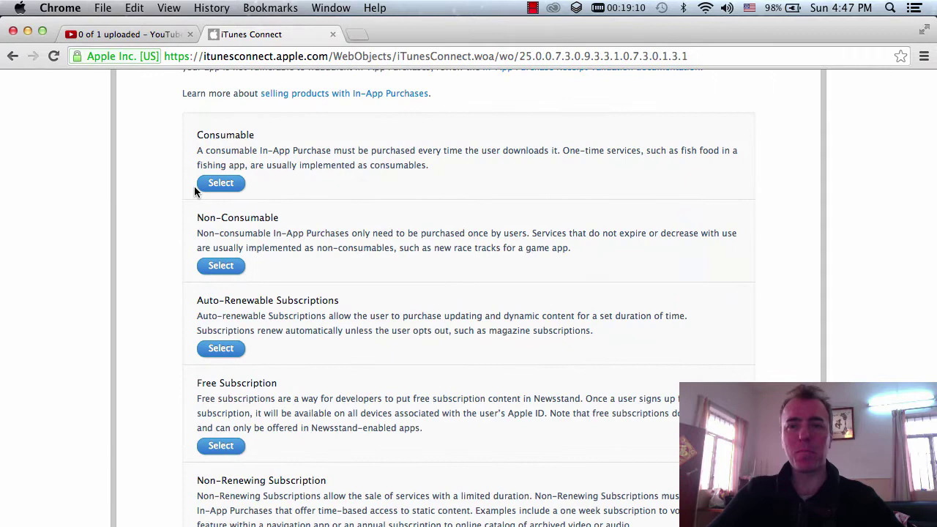
scroll(195, 190, "up", 1)
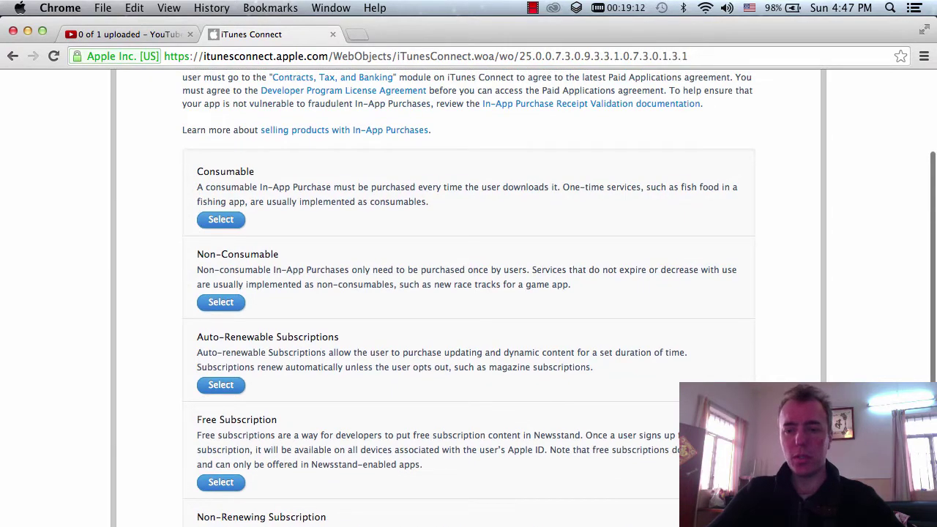
Switch to Jellow_Instructions.pdf in Preview and examine which consumable and non-consumable in-app purchase identifiers have to be set up.
key("super+Tab")
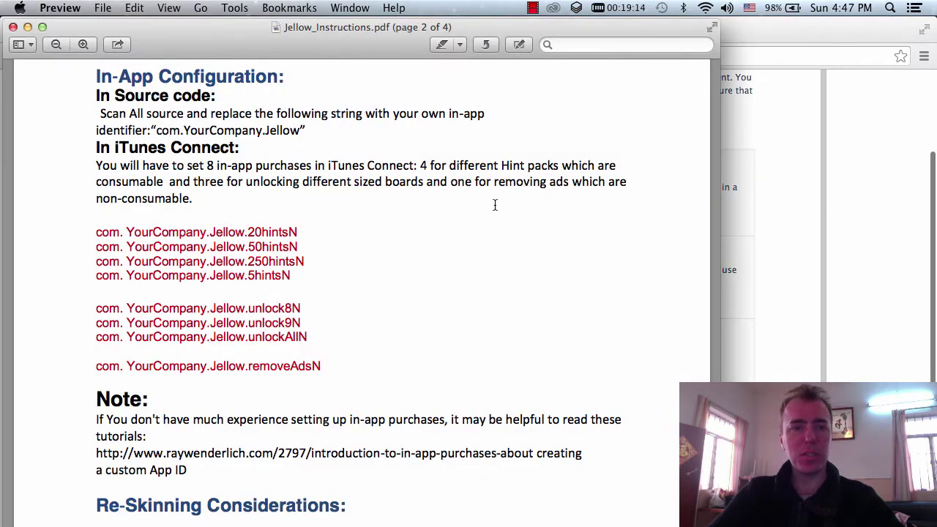
left_click_drag(139, 165, 279, 167)
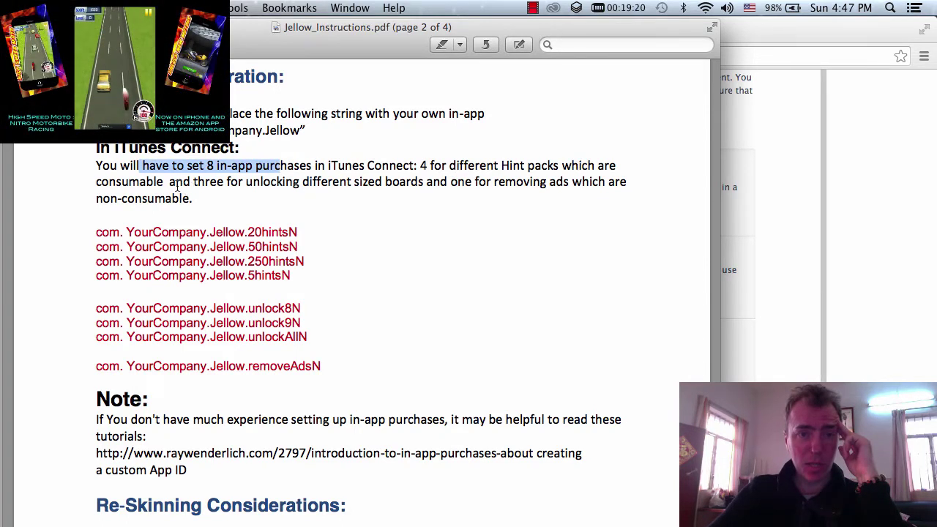
left_click_drag(175, 183, 555, 184)
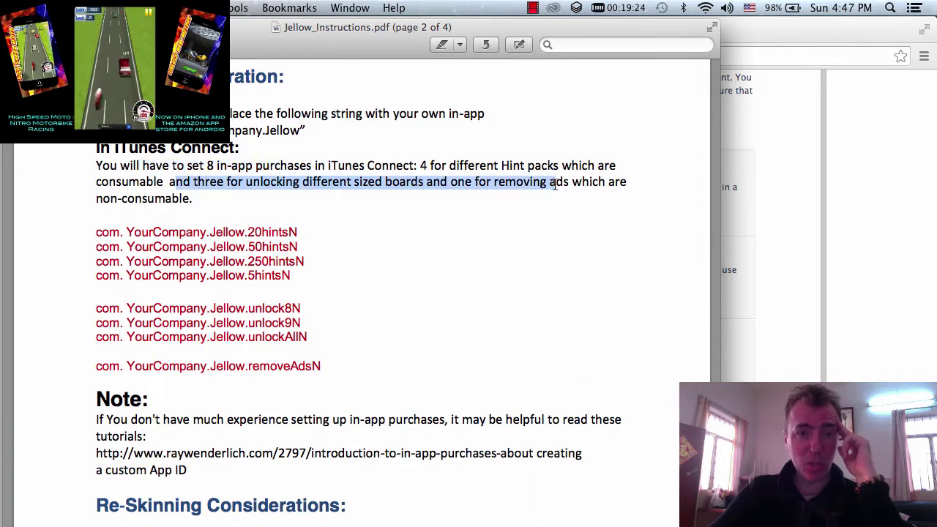
left_click_drag(320, 284, 109, 232)
left_click(315, 266)
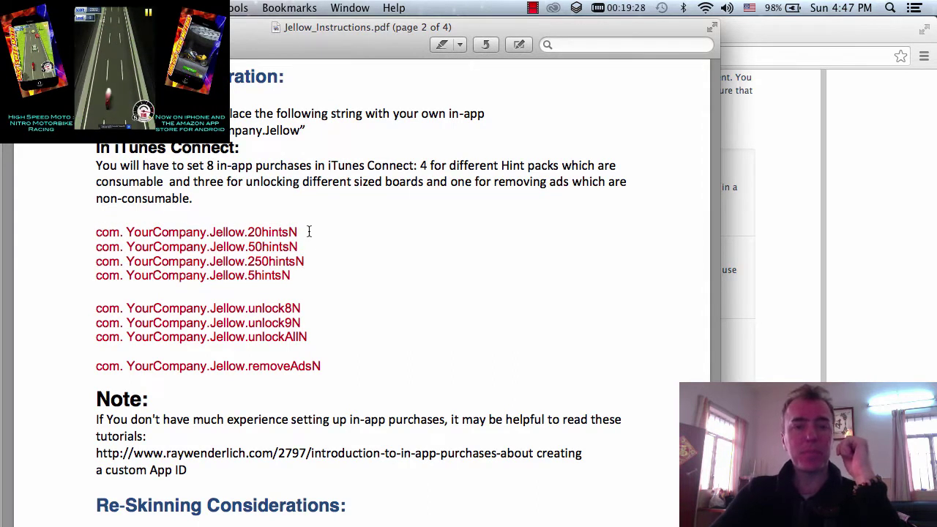
left_click_drag(308, 232, 94, 231)
key("super+c")
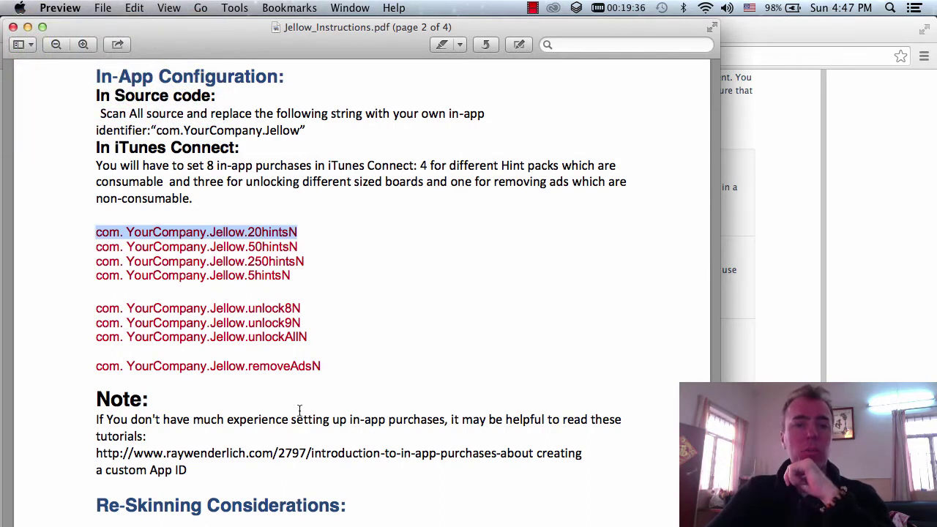
left_click_drag(319, 372, 95, 314)
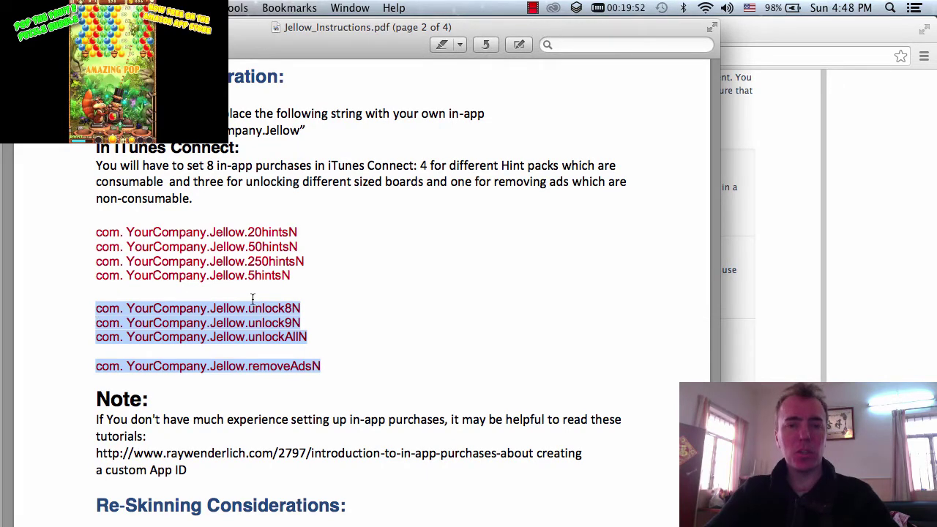
left_click(293, 369)
left_click_drag(325, 368, 227, 370)
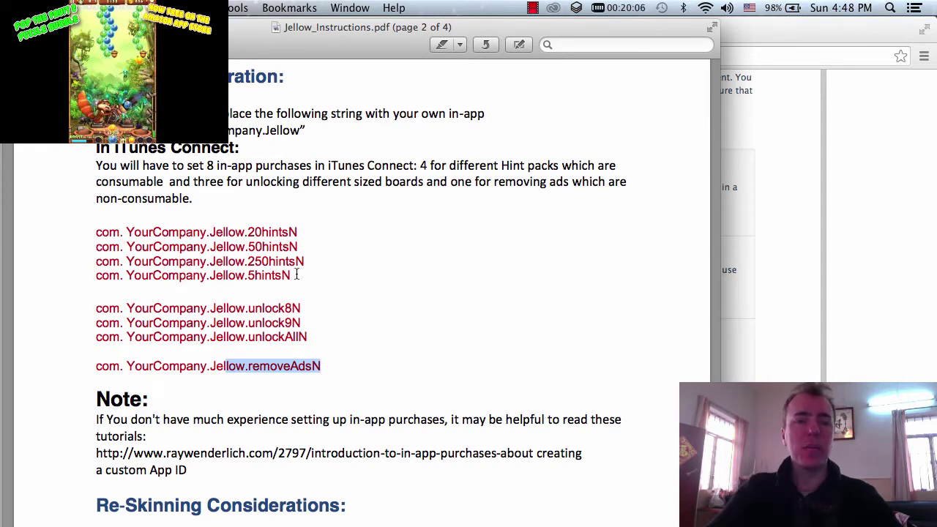
left_click_drag(310, 274, 98, 233)
Return to iTunes Connect in Chrome, choose the Consumable type, and paste the PDF's "com. YourCompany.Jellow.20hintsN" identifier as the reference name.
left_click(868, 294)
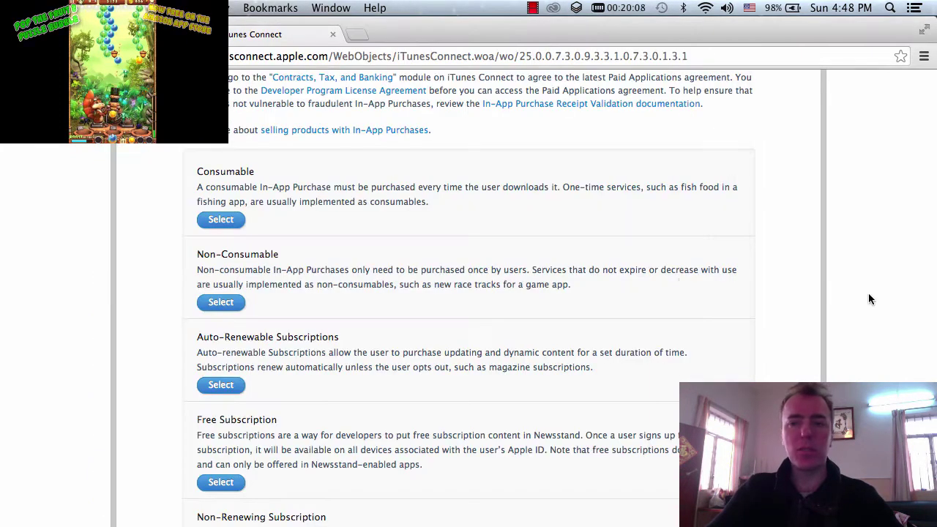
left_click(224, 220)
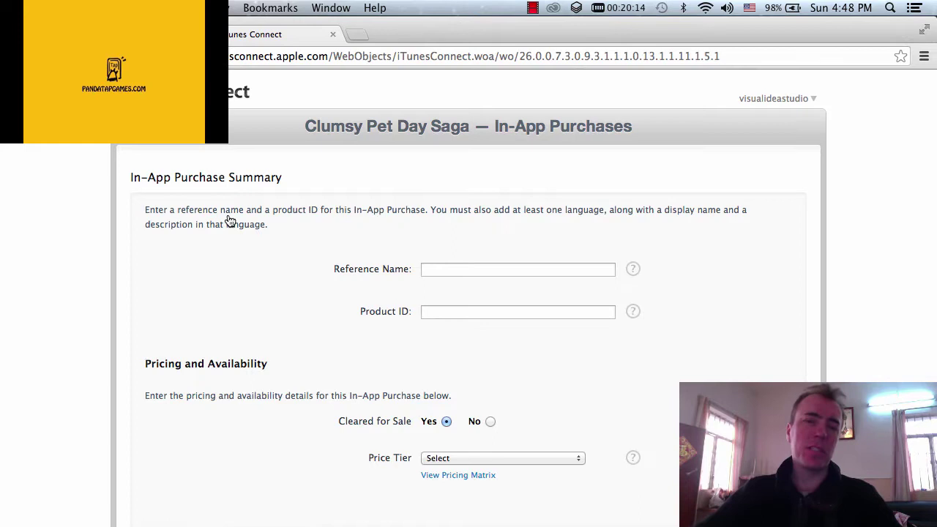
left_click(506, 270)
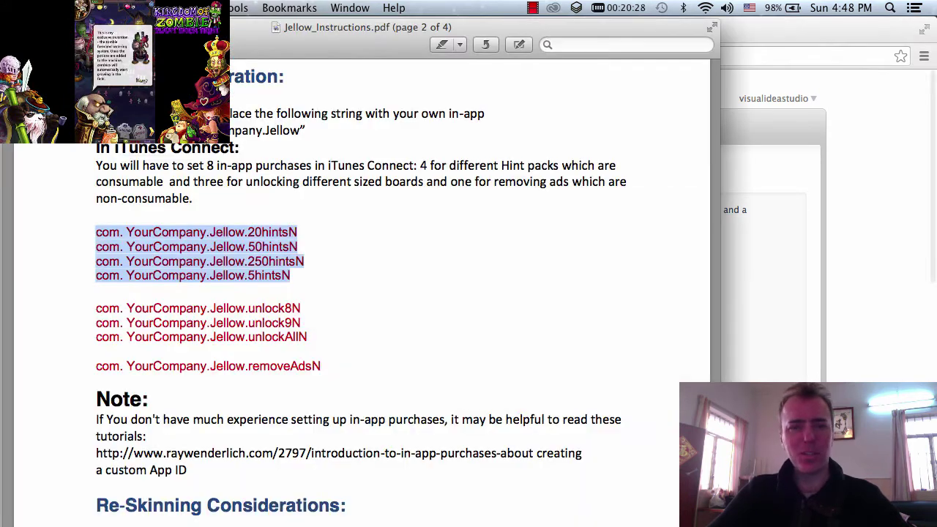
key("super+Tab")
left_click(325, 236)
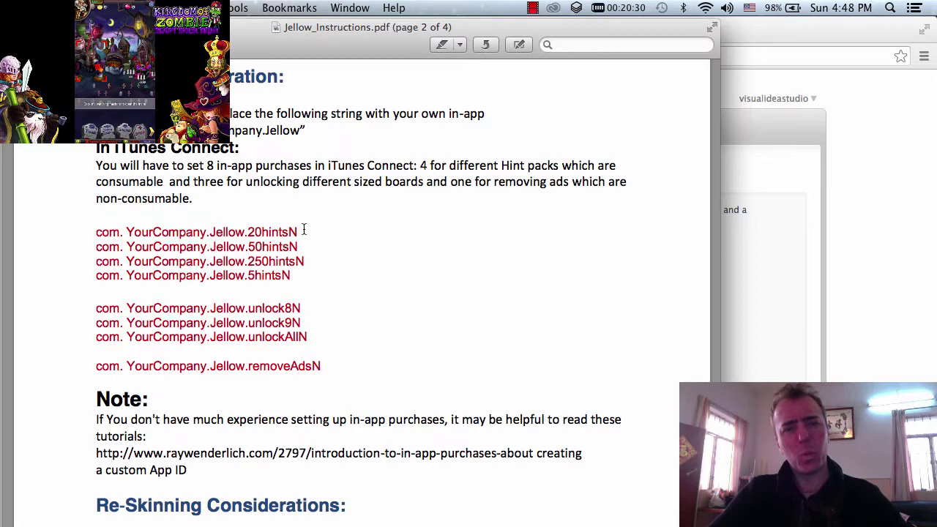
left_click_drag(297, 231, 109, 234)
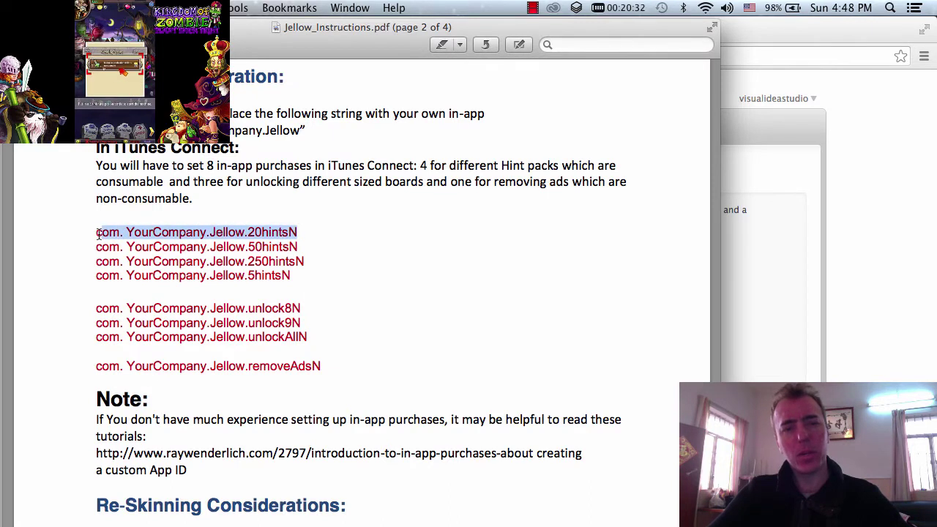
left_click(819, 355)
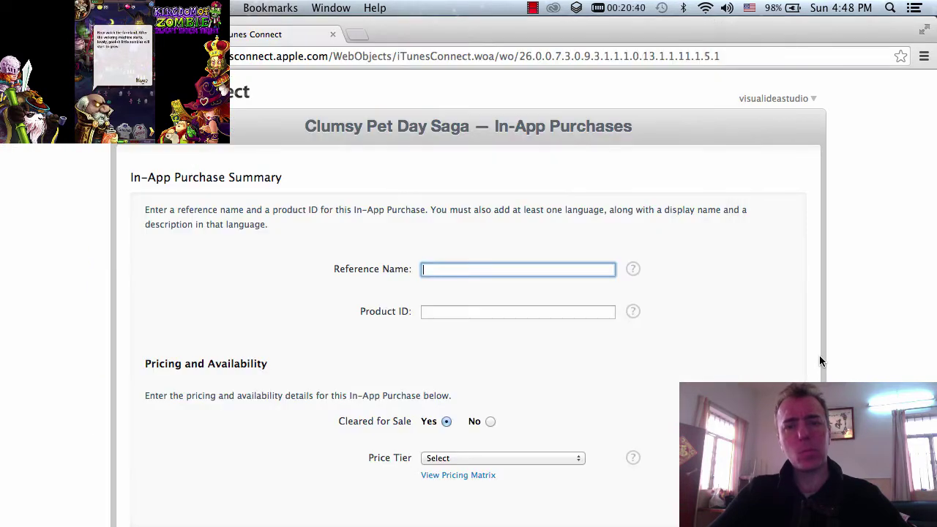
key("super+v")
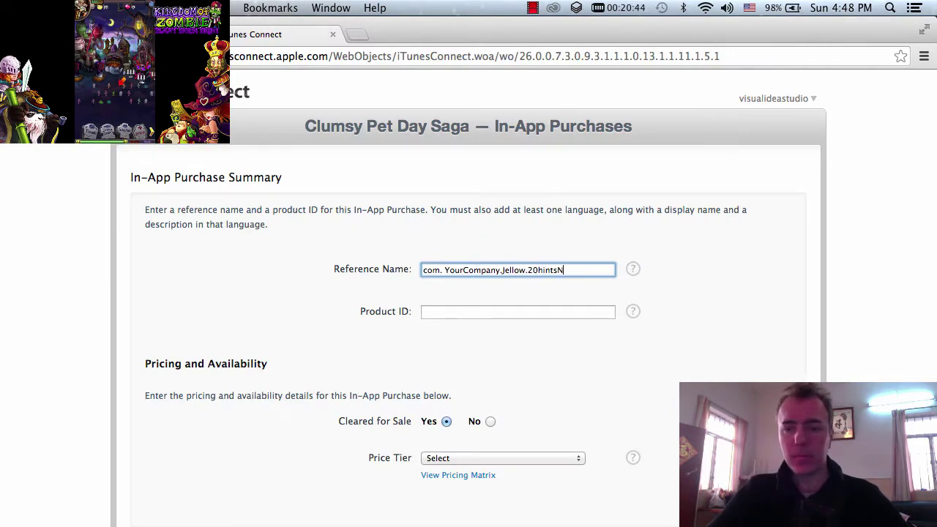
Copy the bundle identifier com.cobalt.clumsy.pet.day.saga from Xcode and paste it below the list in the TextEdit build notes.
key("super+Tab")
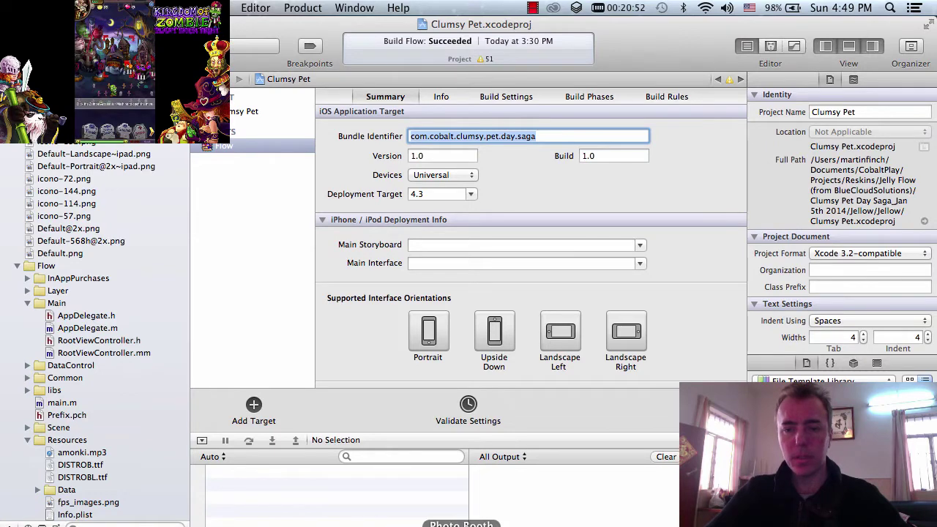
left_click(358, 526)
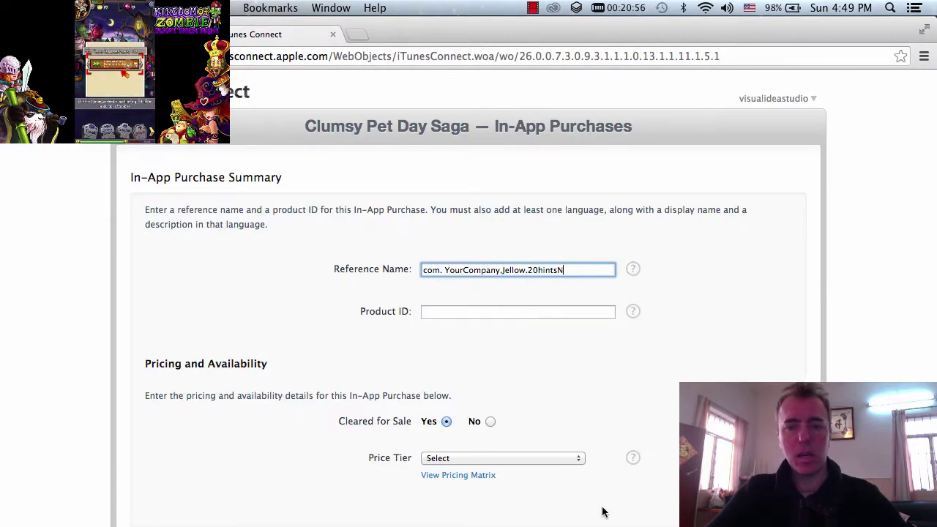
key("super+Tab")
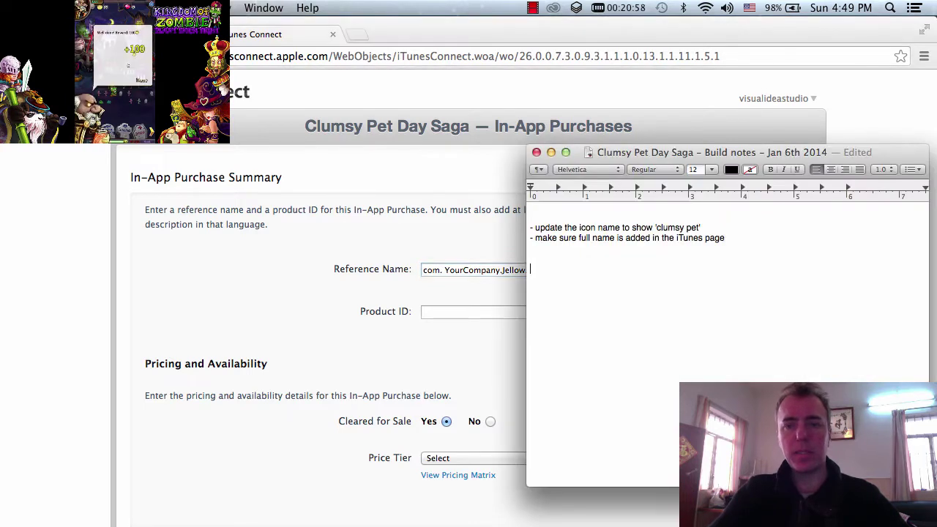
left_click(147, 8)
left_click(242, 103)
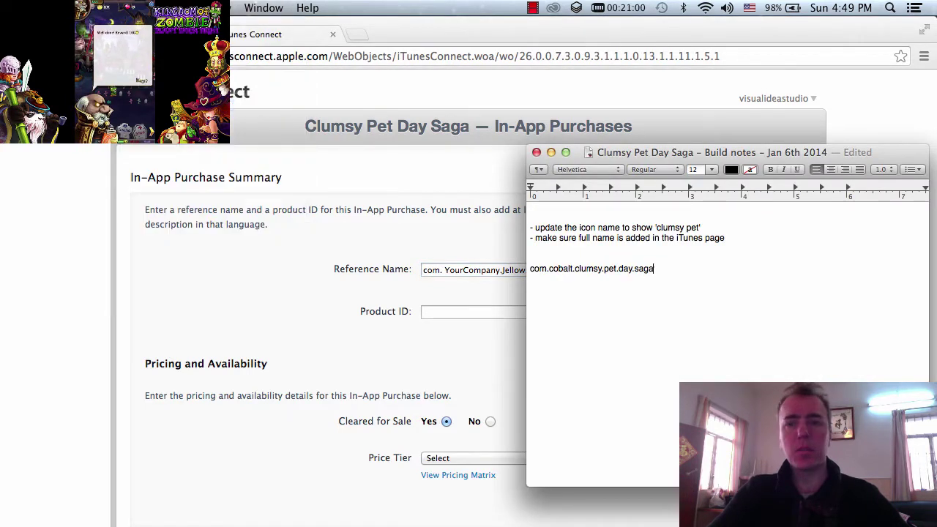
Copy 20hintsN from the reference name in Chrome, search the Xcode project for it, and inspect its uses in GameScene.m.
key("super+Tab")
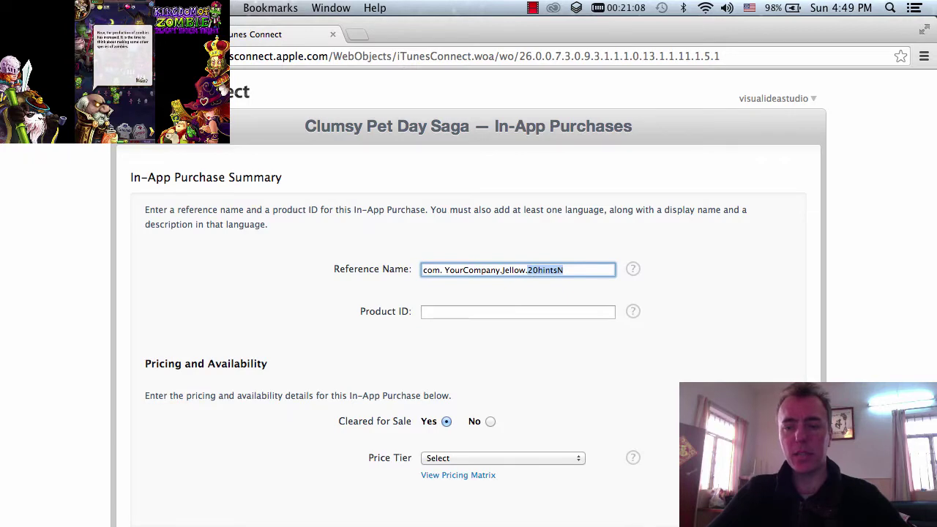
key("super+Tab")
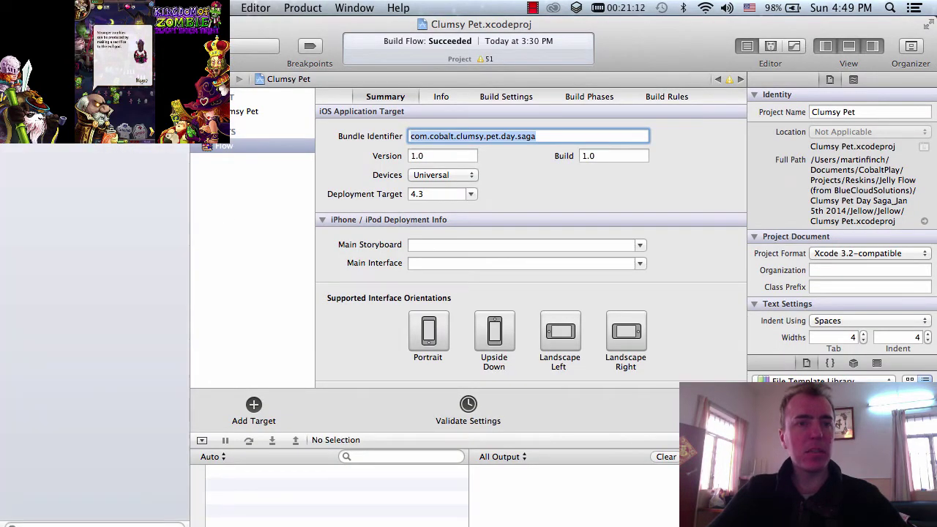
type("20hintsN")
key("Return")
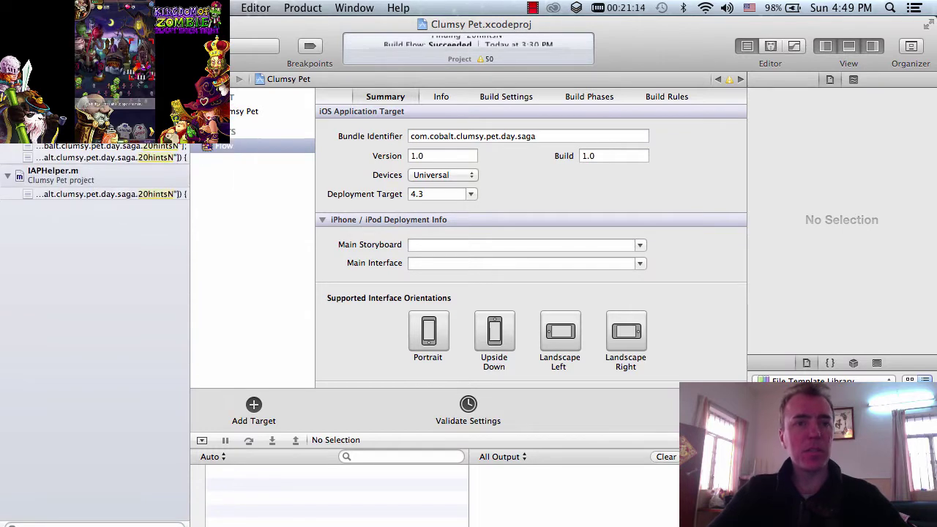
left_click(119, 146)
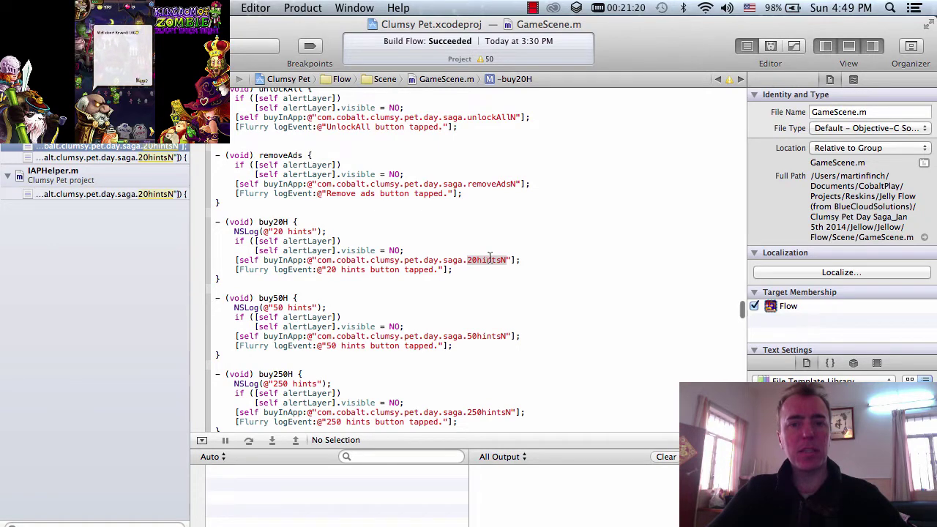
left_click(145, 157)
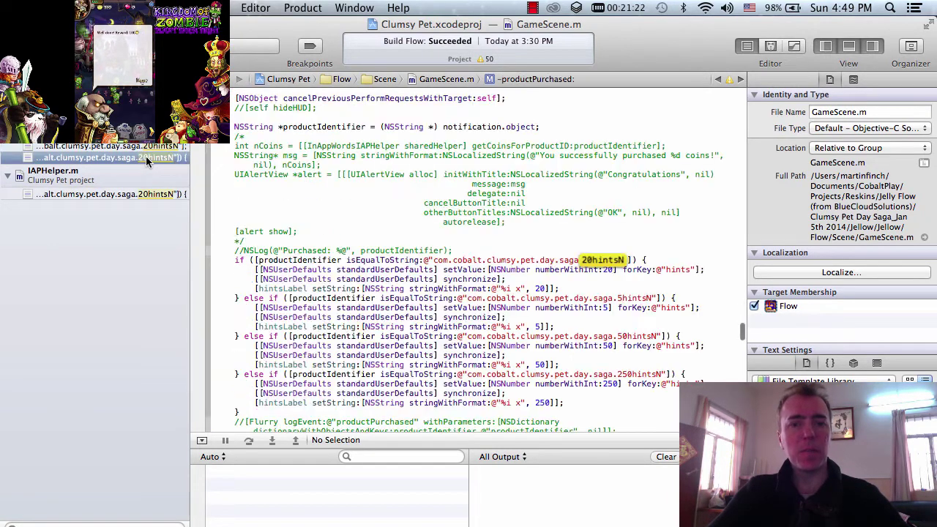
Check the 20hintsN match in IAPHelper.m, and back in Chrome copy the whole reference name into the product ID.
left_click(145, 194)
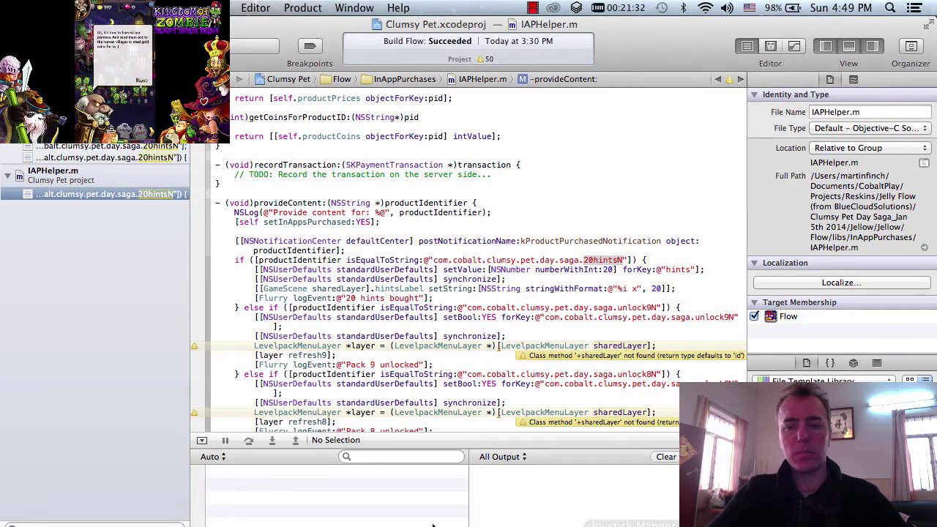
left_click(358, 524)
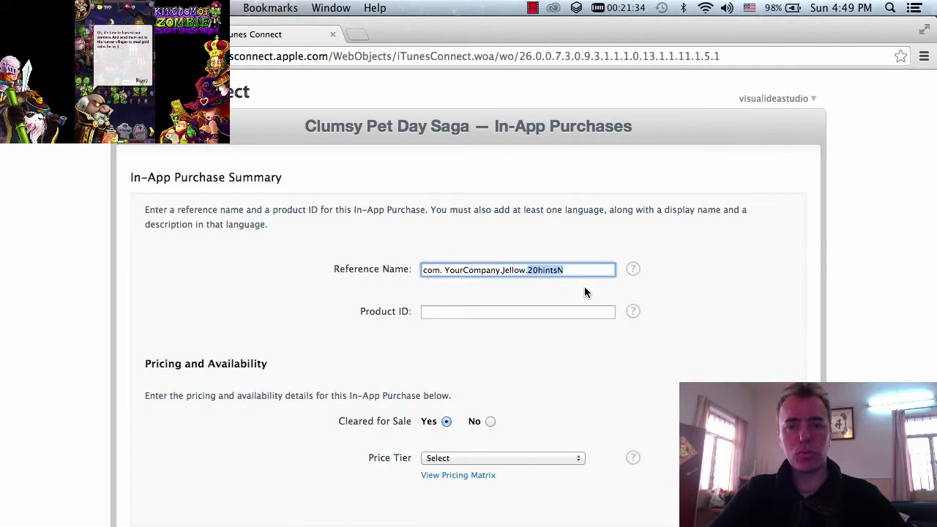
left_click(577, 268)
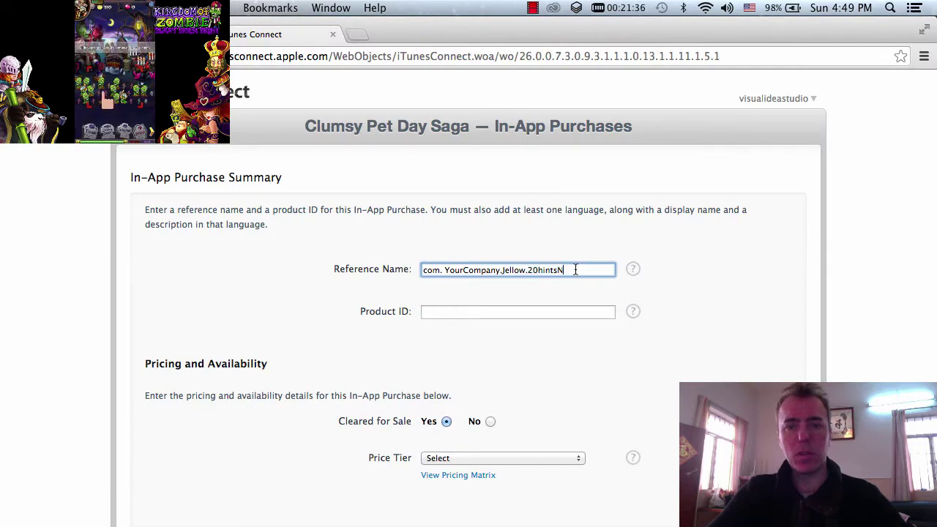
key("super+a")
key("super+c")
left_click(458, 308)
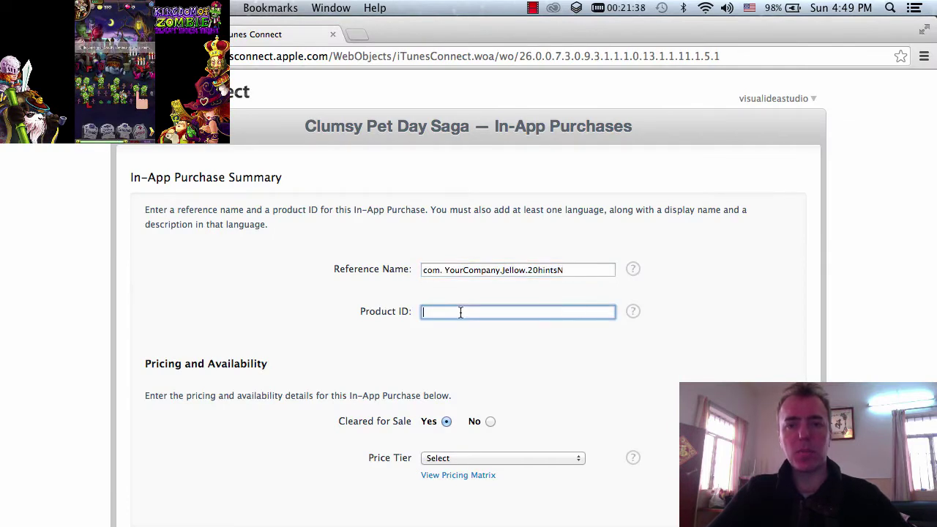
key("super+v")
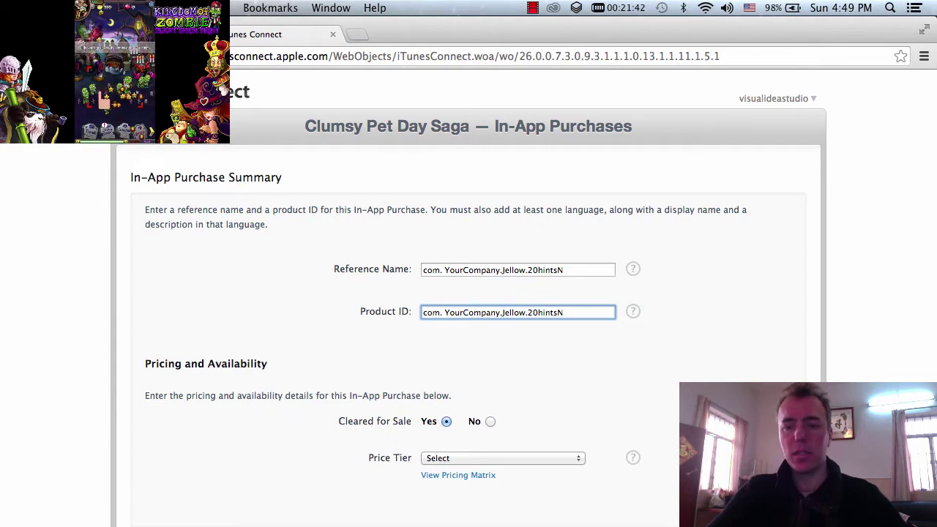
Replace the product ID's "com. YourCompany.Jellow" prefix with com.cobalt.clumsy.pet.day.saga copied from the TextEdit build notes.
key("super+Tab")
left_click_drag(651, 270, 515, 266)
key("super+Tab")
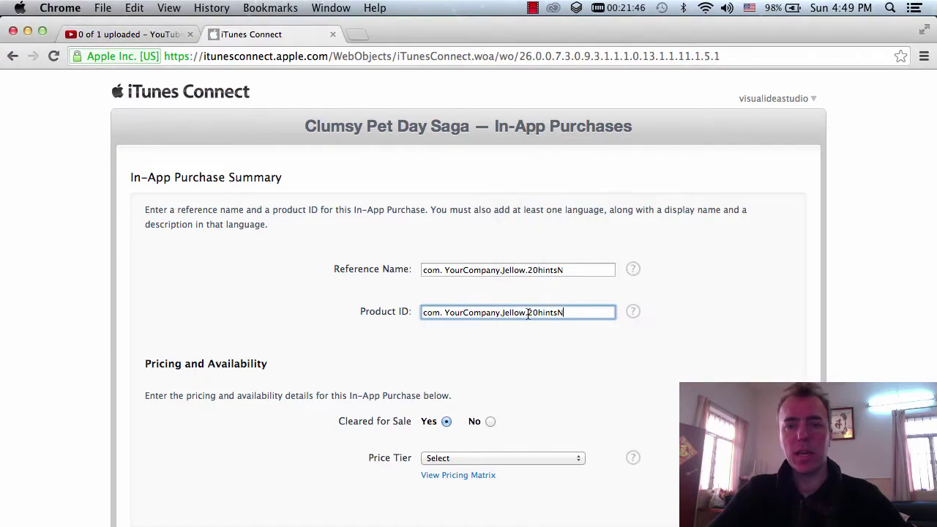
left_click_drag(525, 313, 397, 307)
key("super+v")
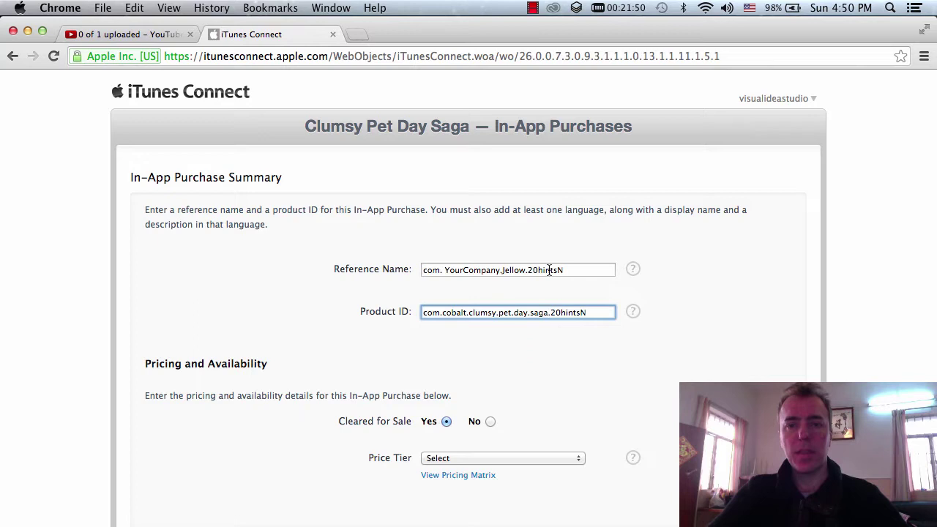
Copy the product ID com.cobalt.clumsy.pet.day.saga.20hintsN and replace the whole reference name with it.
left_click_drag(577, 269, 414, 270)
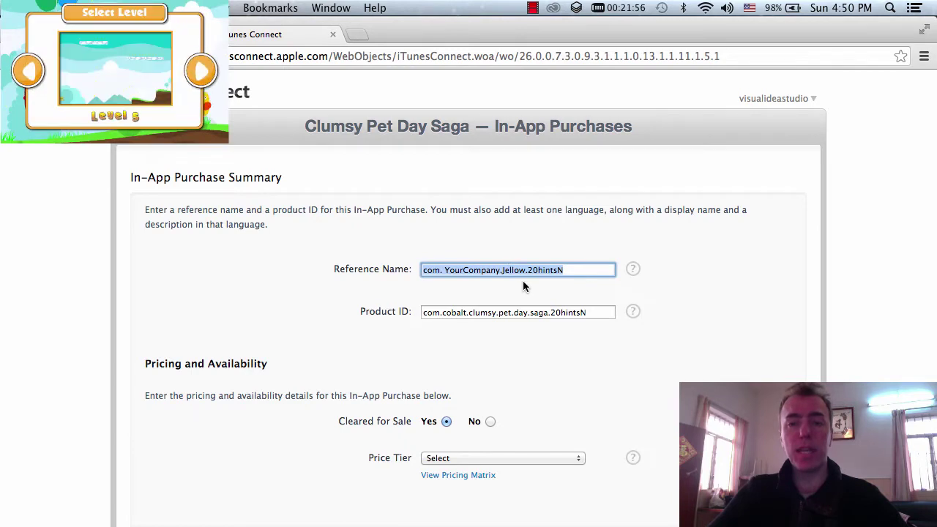
left_click(525, 314)
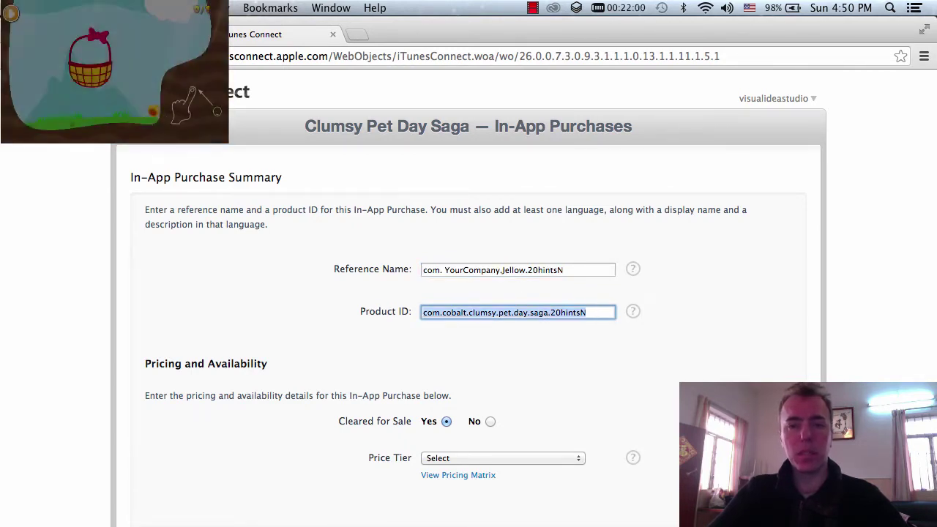
left_click(566, 270)
key("super+a")
key("super+v")
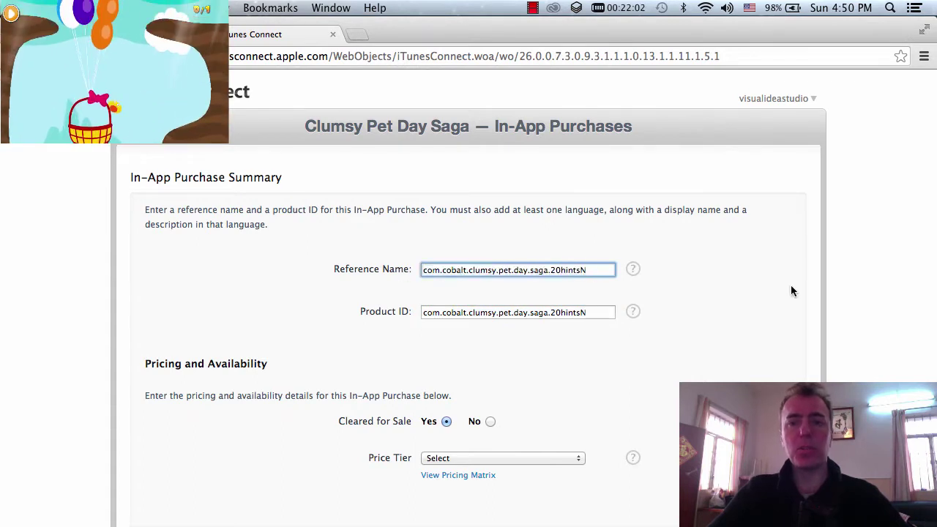
Try Tier 1 as the purchase's price tier, and settle on Tier 3.
scroll(791, 291, "down", 2)
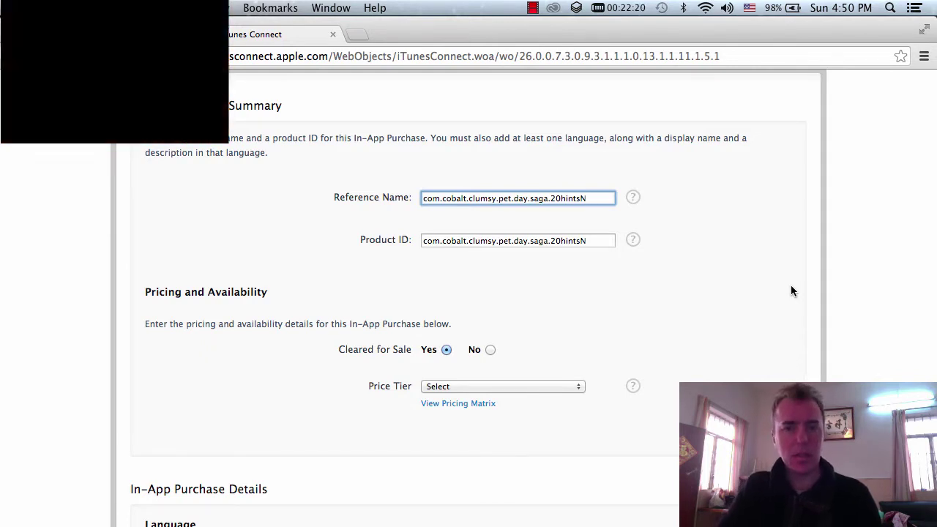
left_click(491, 386)
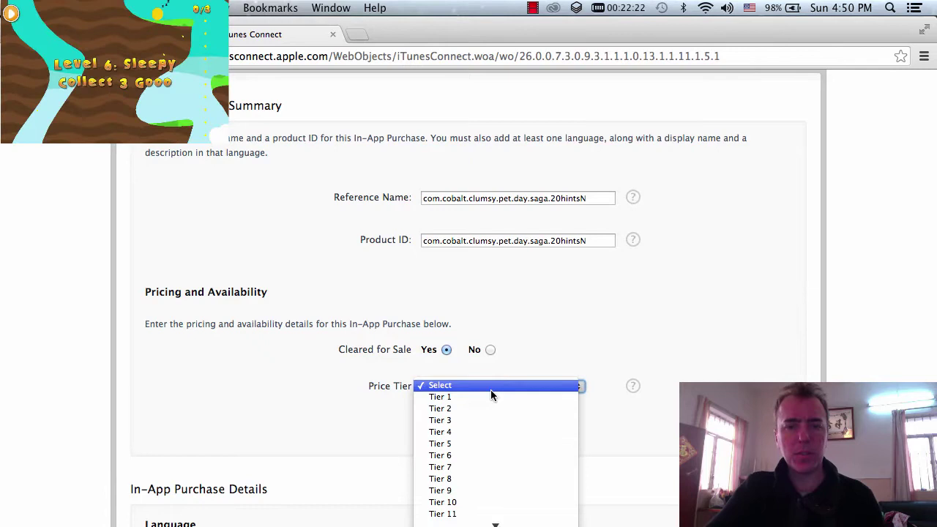
left_click(491, 397)
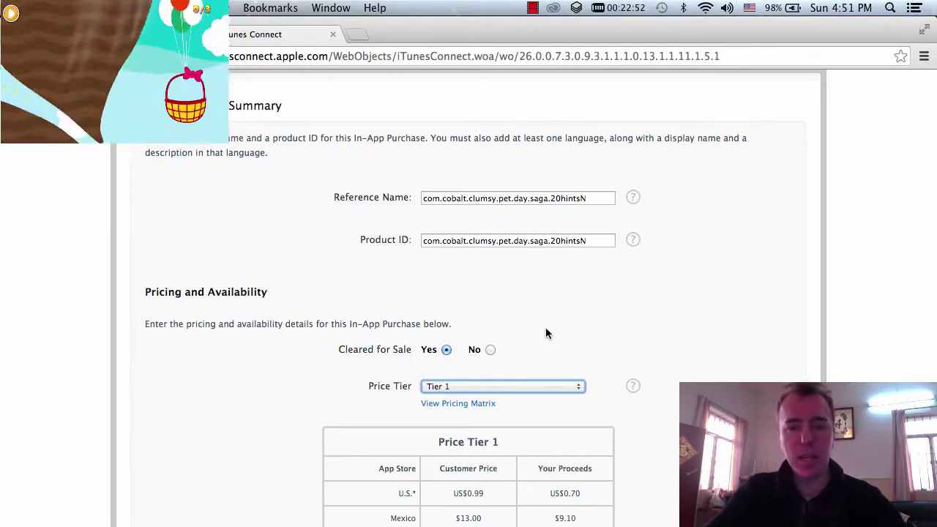
left_click(519, 386)
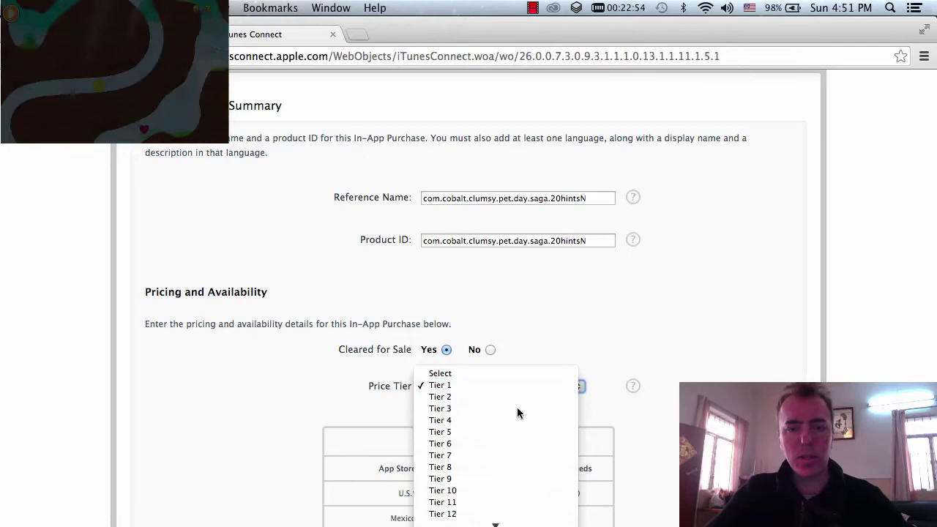
left_click(517, 408)
Add an English language entry to the purchase details with the display name "20 Hints to help you solve the puzzle".
scroll(385, 130, "down", 5)
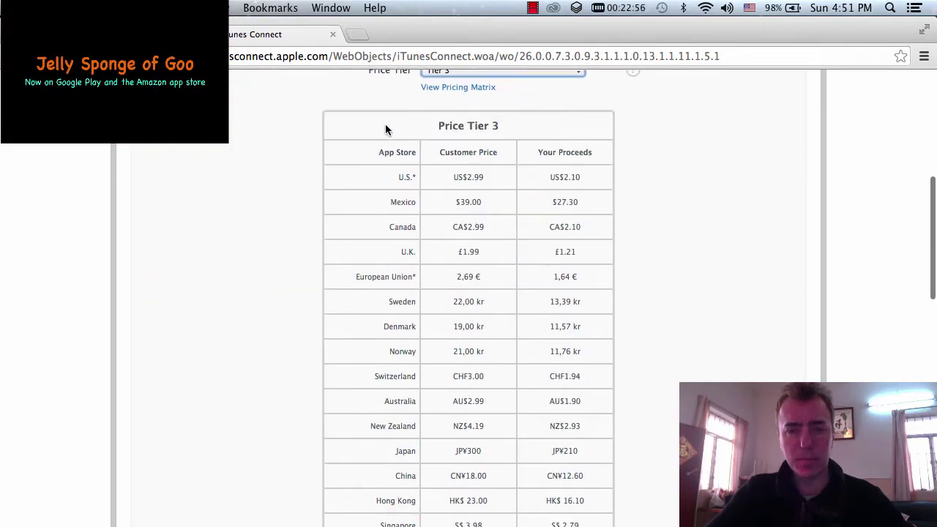
scroll(494, 181, "down", 10)
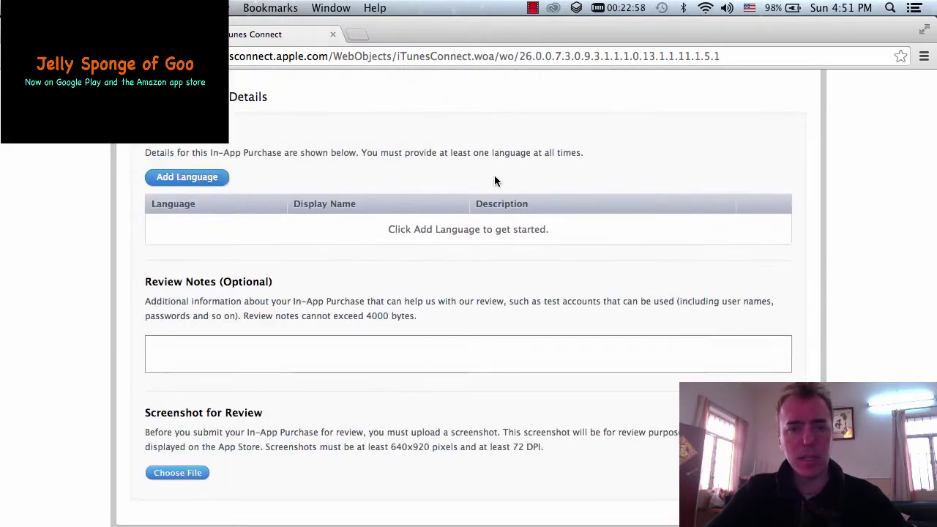
left_click(192, 176)
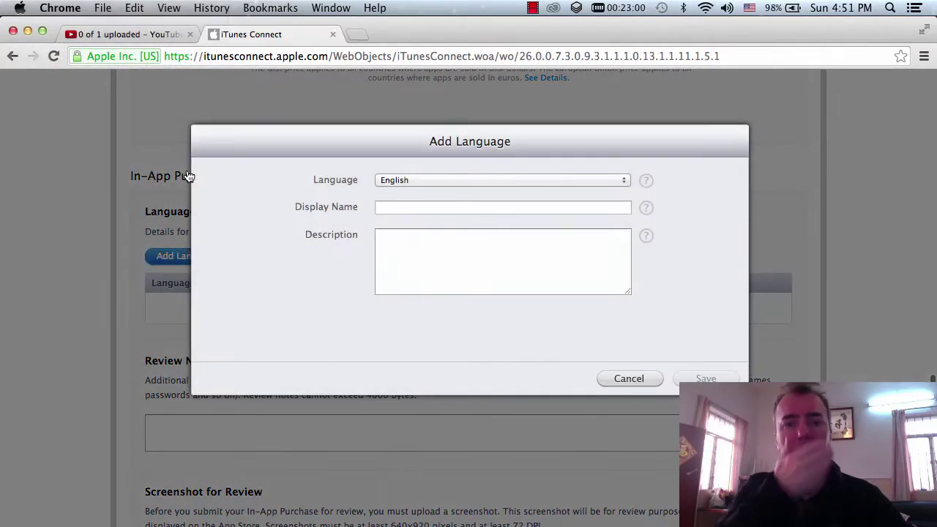
left_click(410, 208)
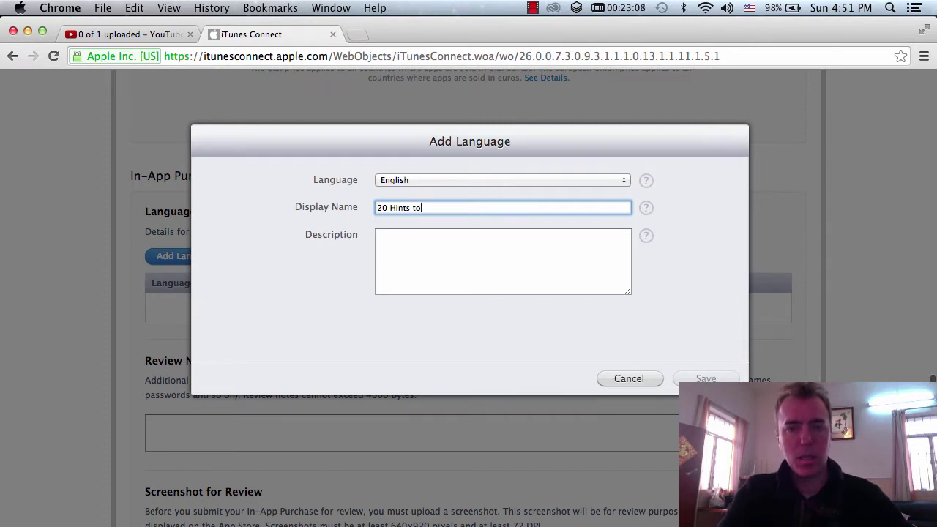
type("20 Hints to help you solve the puzzle")
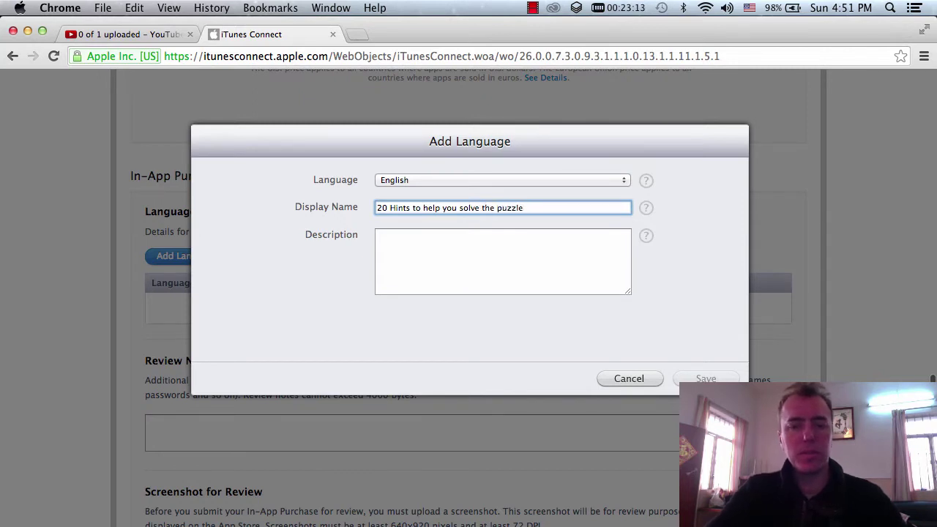
Copy the display name into the description and prefix it to read "Get 20 Hints to help you solve the puzzle".
key("super+a")
key("super+c")
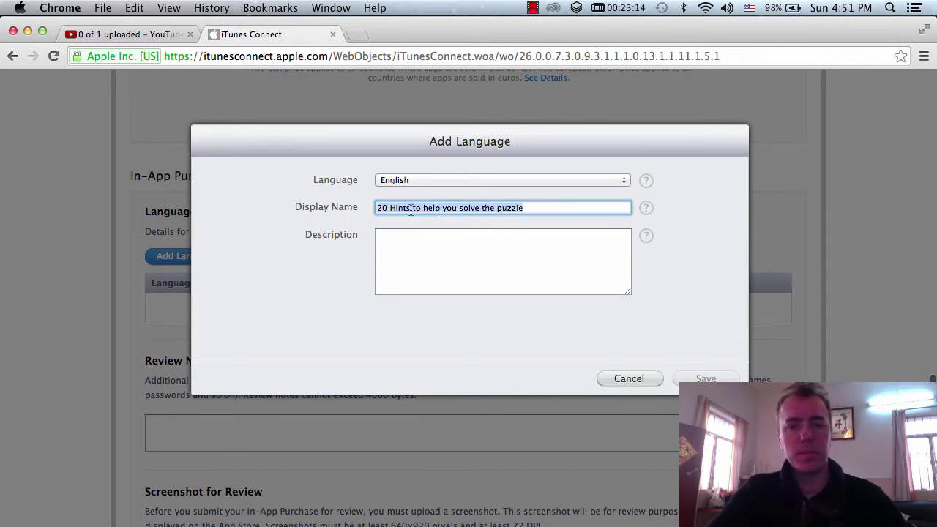
left_click(432, 247)
key("super+v")
left_click(378, 246)
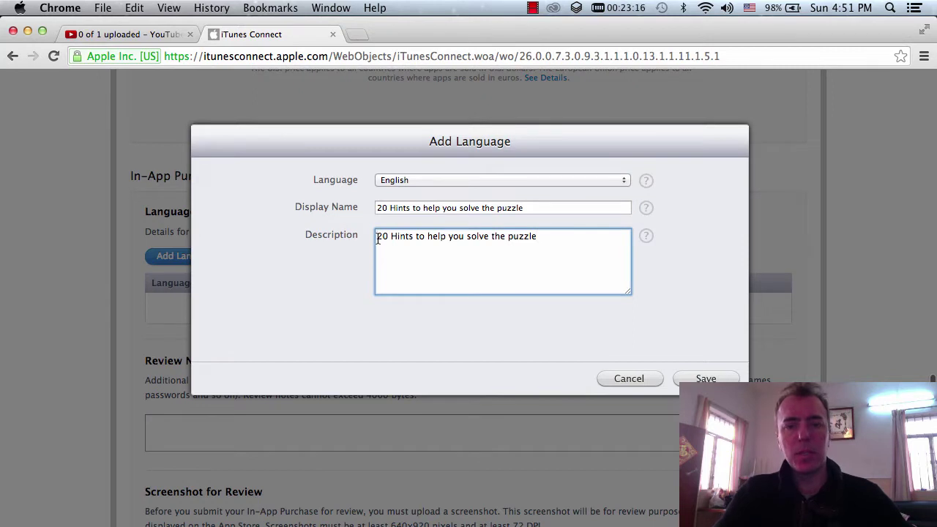
type("Get")
Copy the description text and paste it with matching style below the bundle identifier in the TextEdit build notes.
left_click_drag(619, 258, 369, 224)
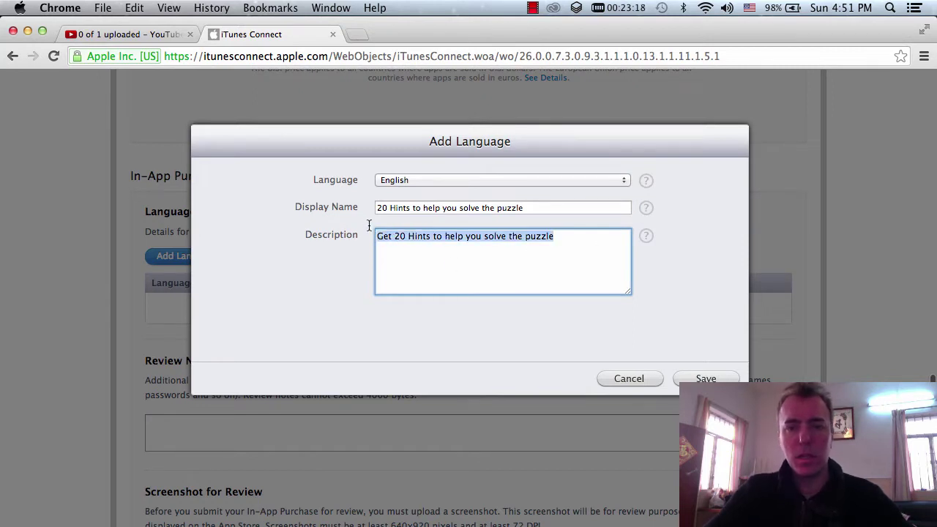
key("super+Tab")
key("Right")
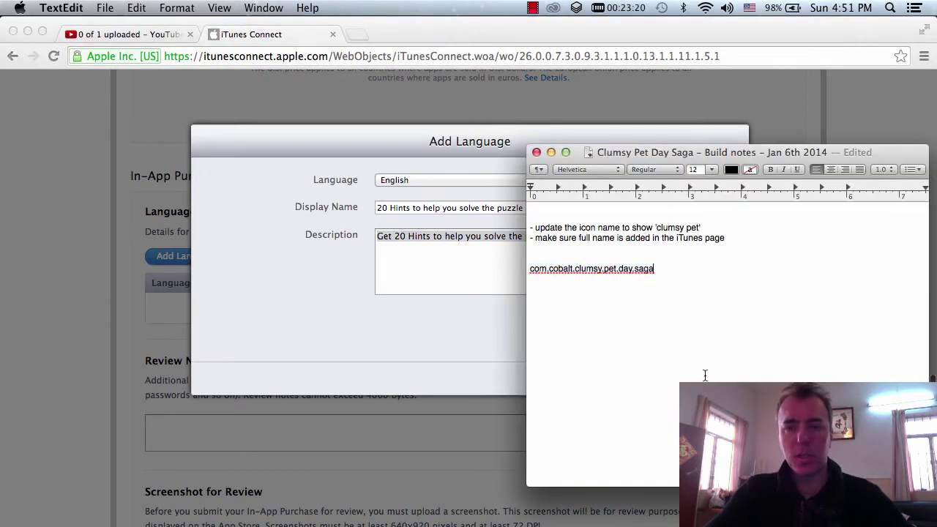
key("Return")
left_click(136, 7)
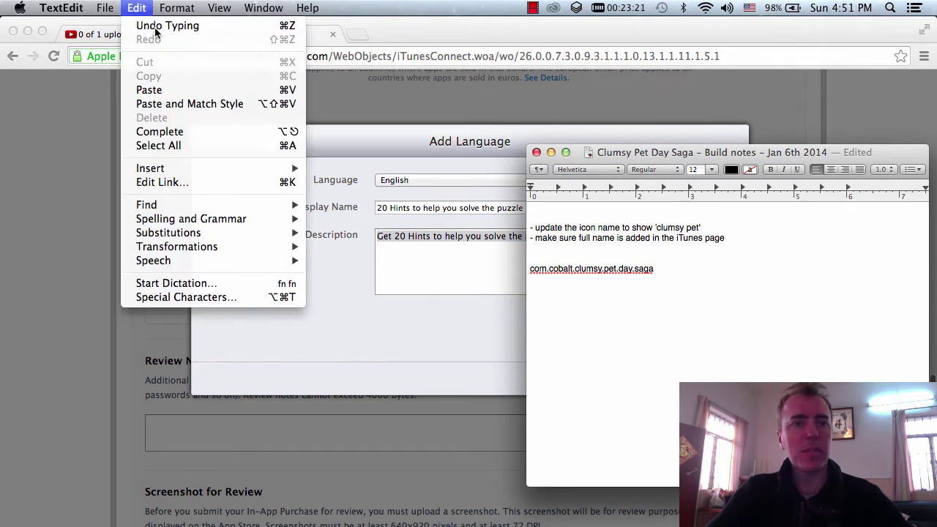
left_click(173, 103)
Return to Chrome and save the English language entry.
key("super+Tab")
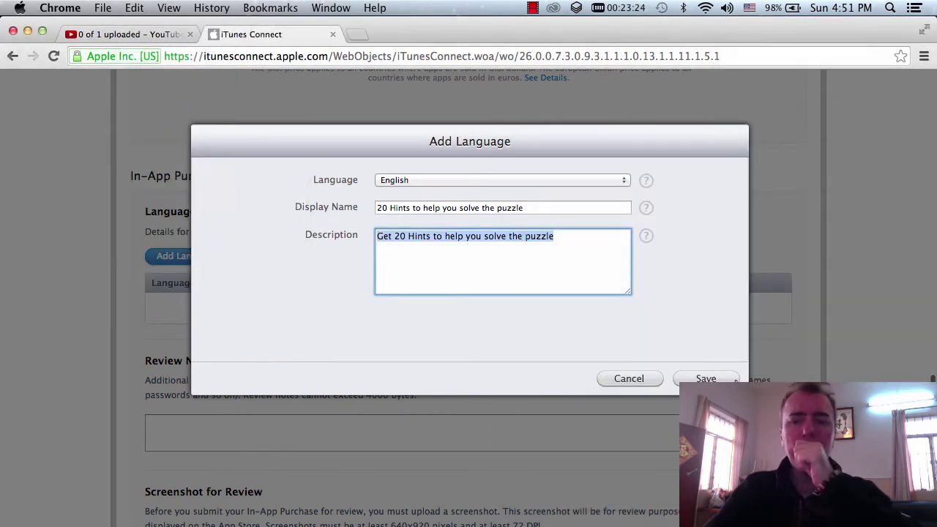
left_click(723, 380)
scroll(723, 379, "down", 4)
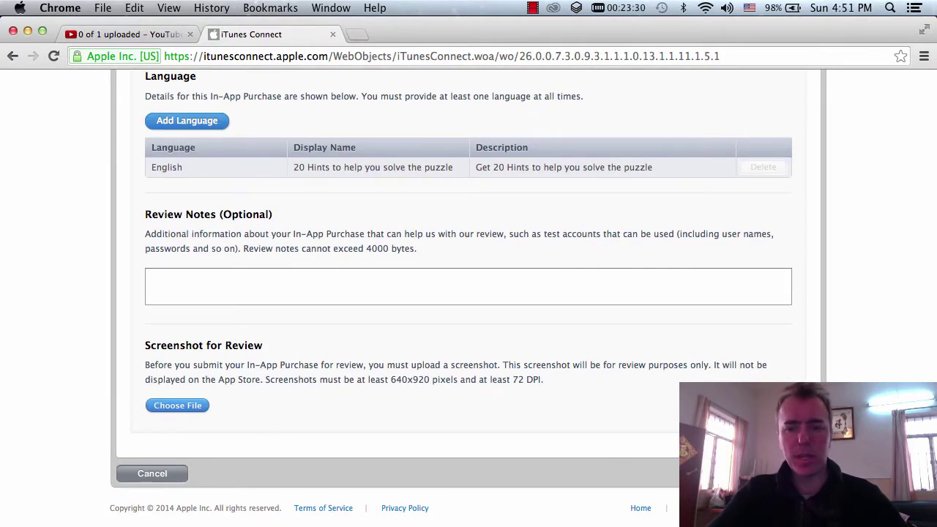
Add the line "- add screenshots to in app purchases" below the puzzle description in the TextEdit build notes.
key("super+Tab")
key("Return")
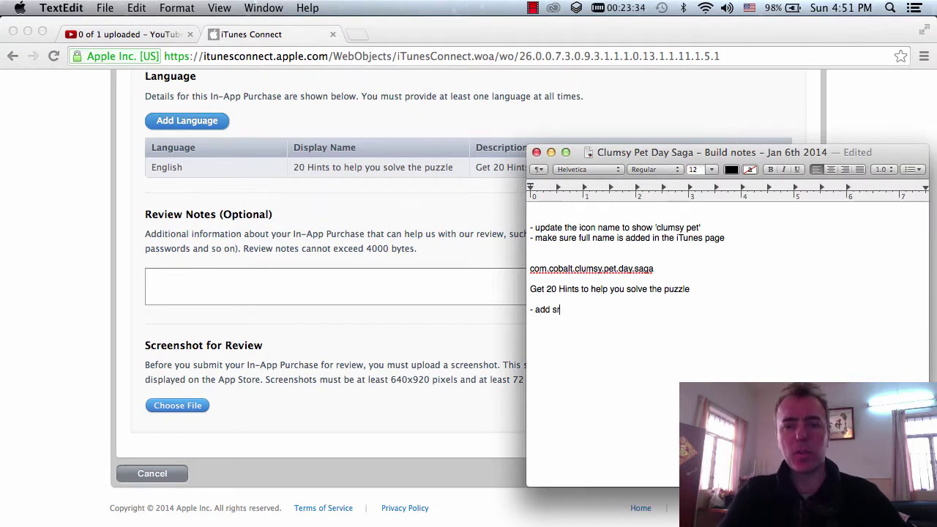
type("- add scresnshots")
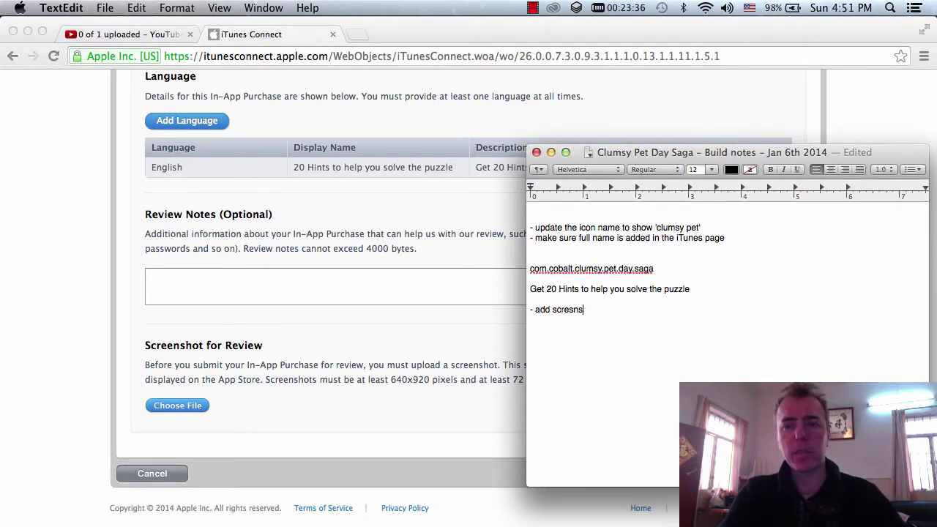
key("BackSpace")
key("BackSpace")
key("BackSpace")
type("en")
key("BackSpace")
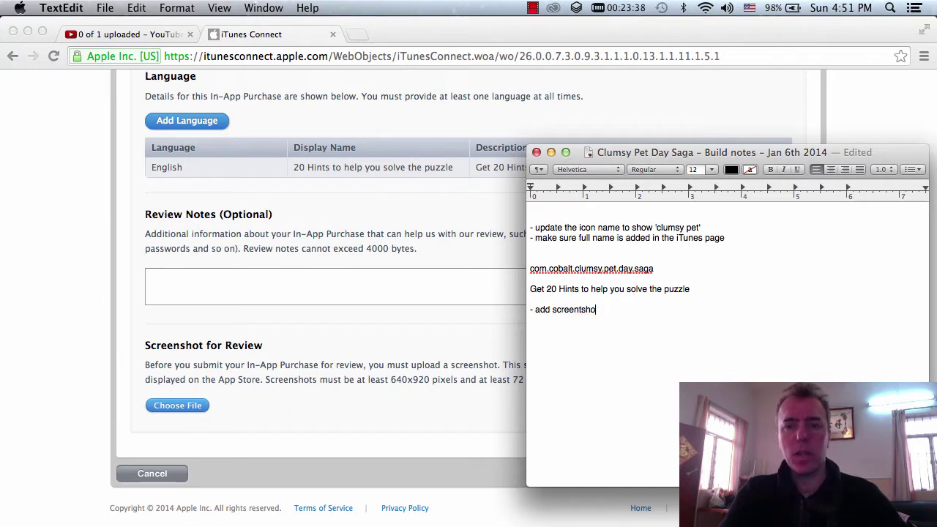
type("t")
key("BackSpace")
type("shots to")
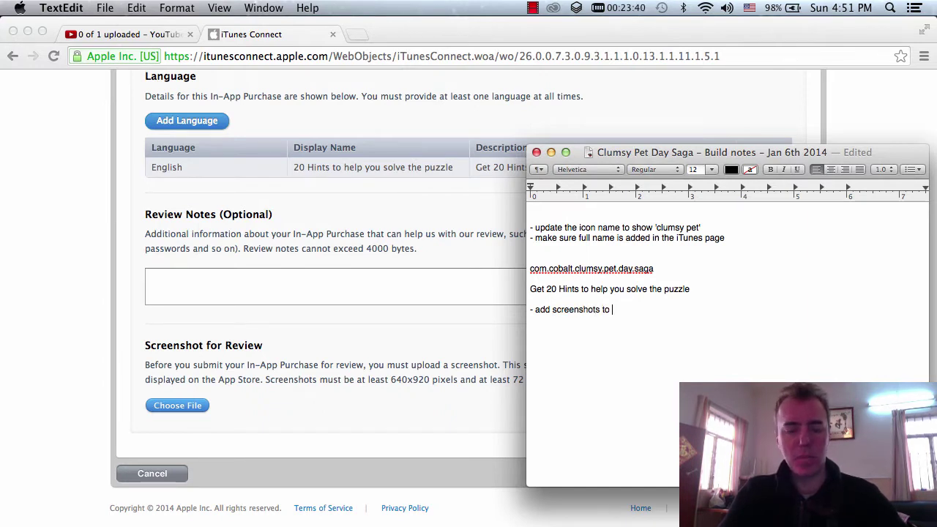
type(" in app purc")
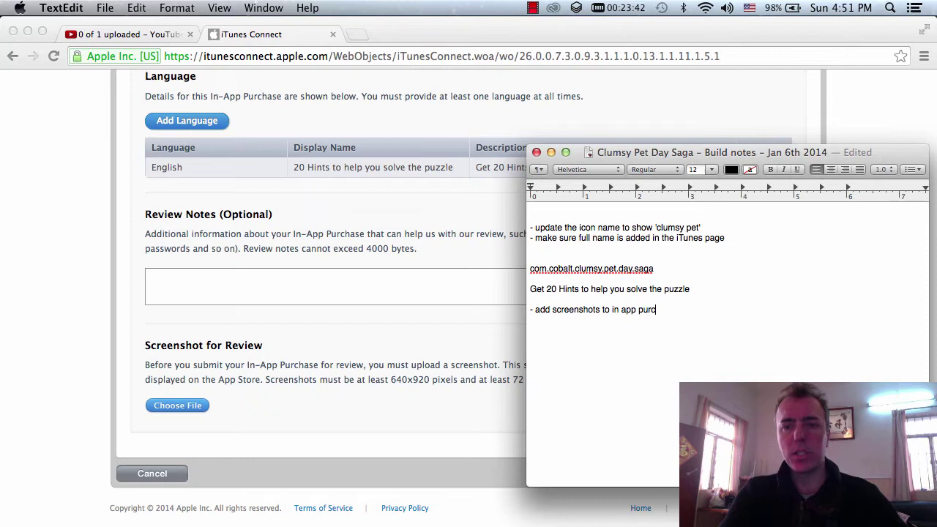
type("ahseses")
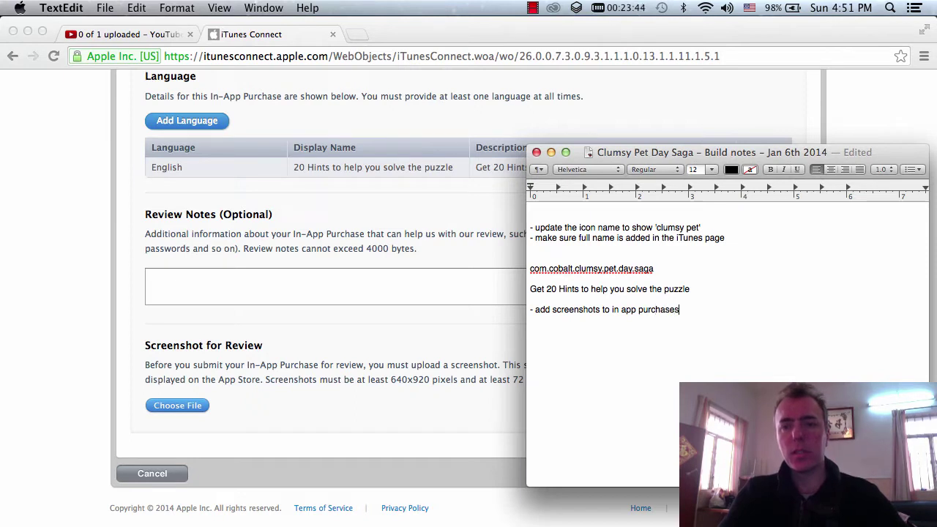
Add a blank line above the screenshots note, remove the one below the bundle identifier, and return to the purchase summary in Chrome.
key("Up")
key("Return")
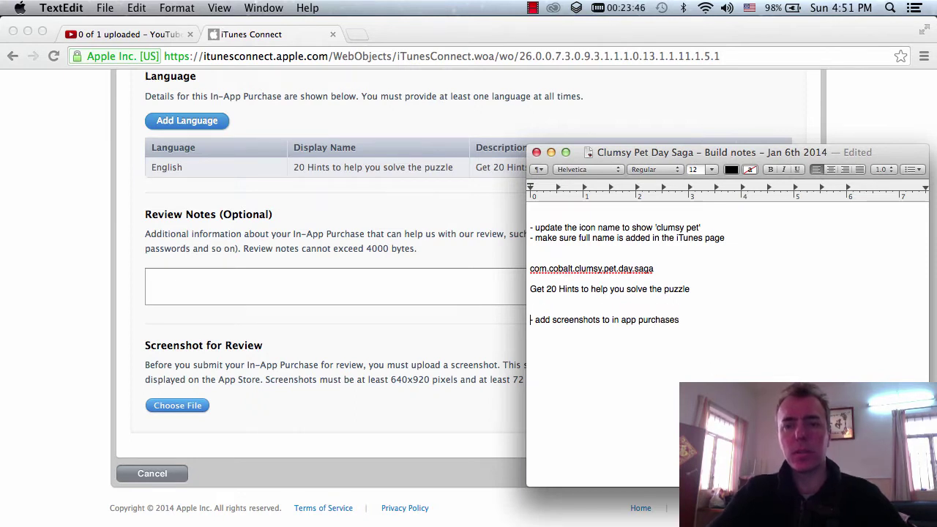
key("Up")
key("Up")
key("BackSpace")
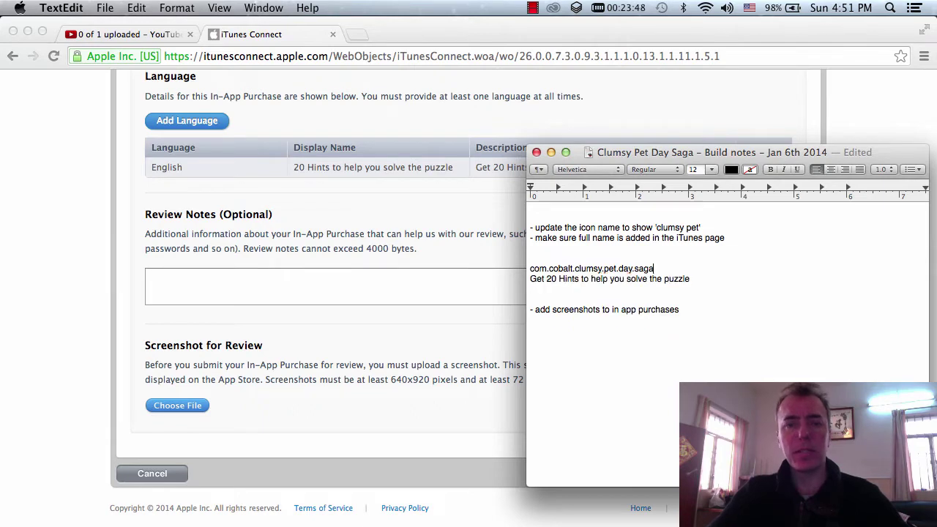
left_click(46, 322)
scroll(46, 322, "up", 10)
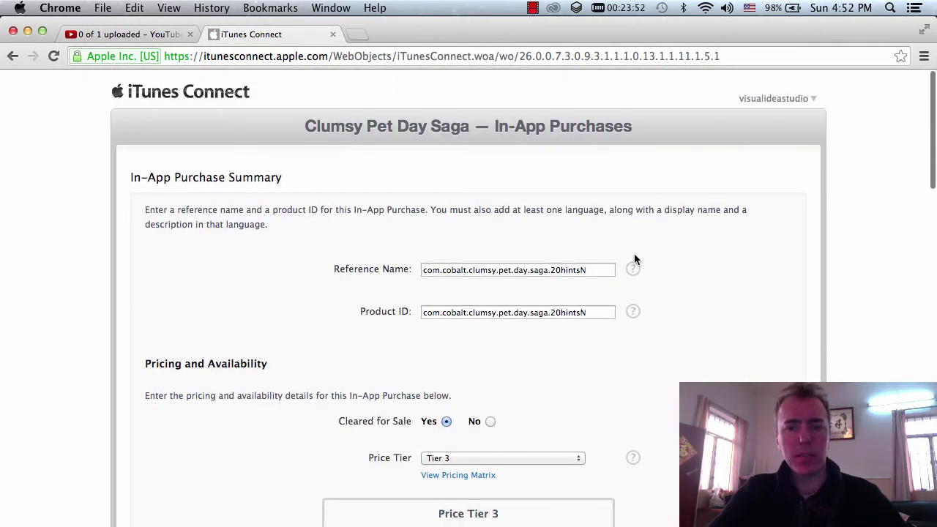
Check the product ID, save the 20-hints purchase, and create a new purchase of type Consumable.
left_click_drag(594, 311, 369, 312)
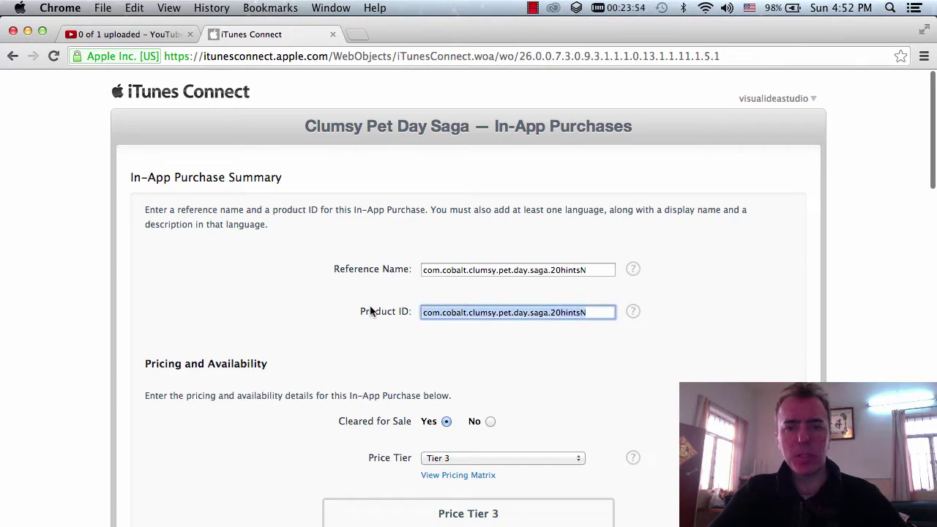
scroll(902, 519, "down", 15)
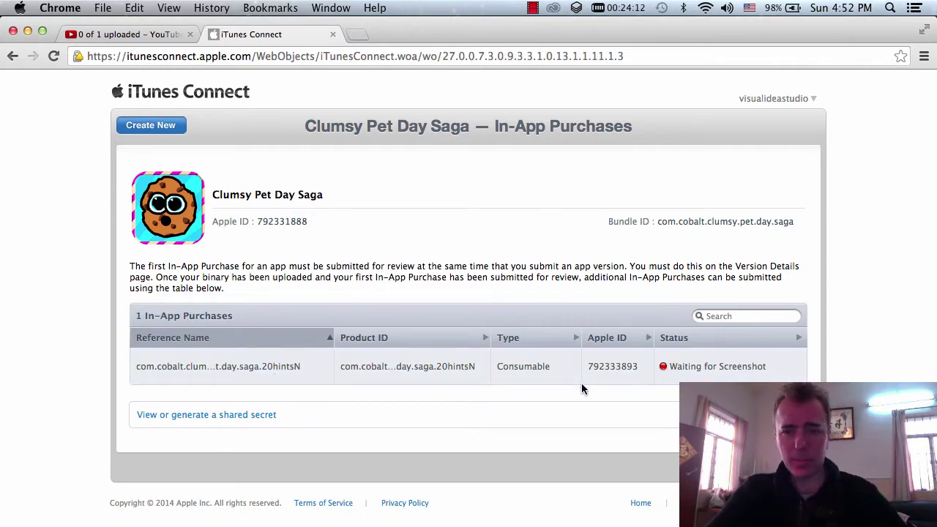
left_click(161, 126)
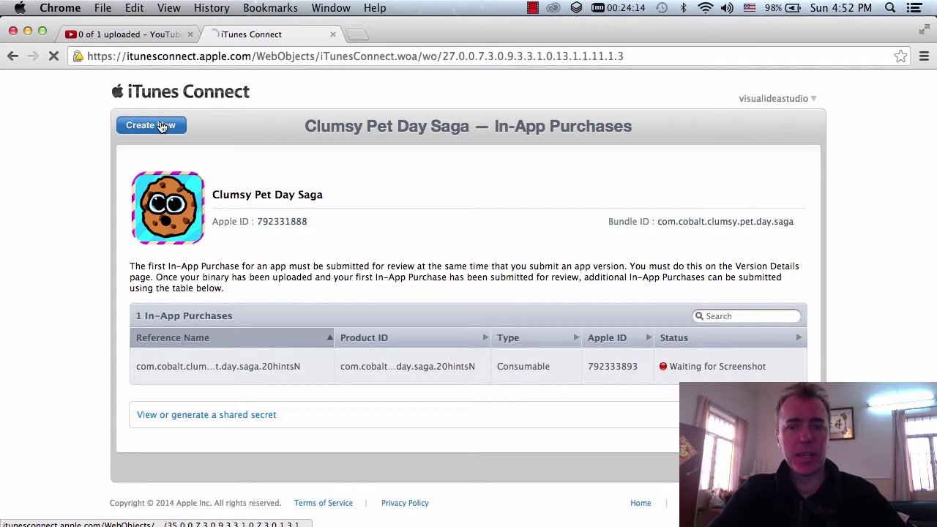
left_click(233, 354)
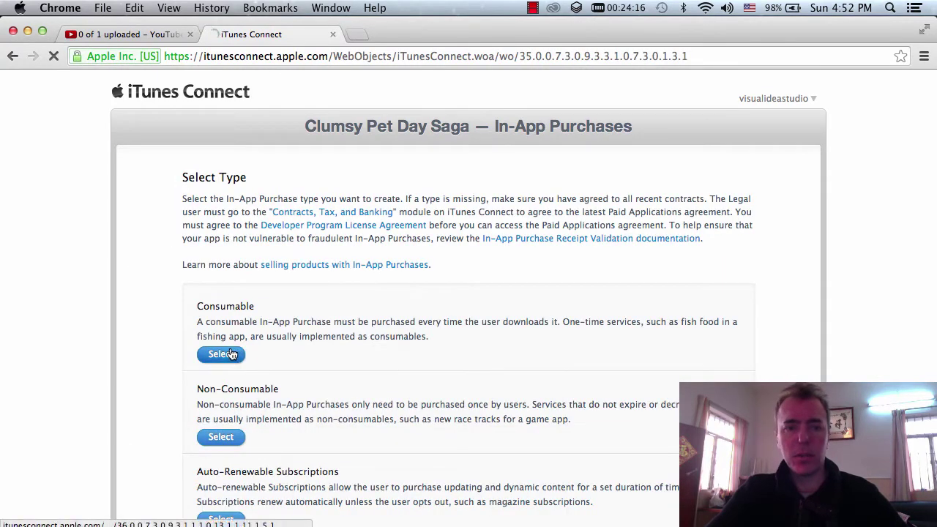
key("super+Tab")
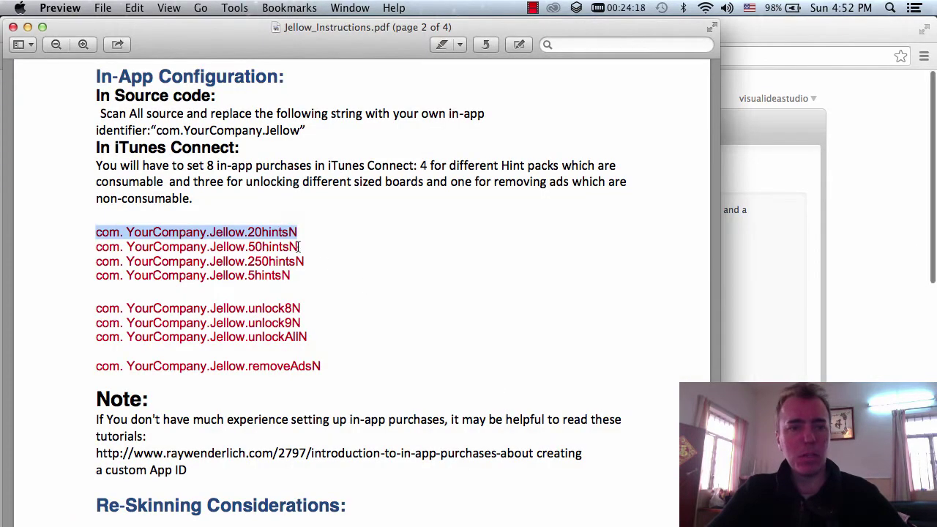
left_click_drag(299, 247, 96, 246)
key("super+c")
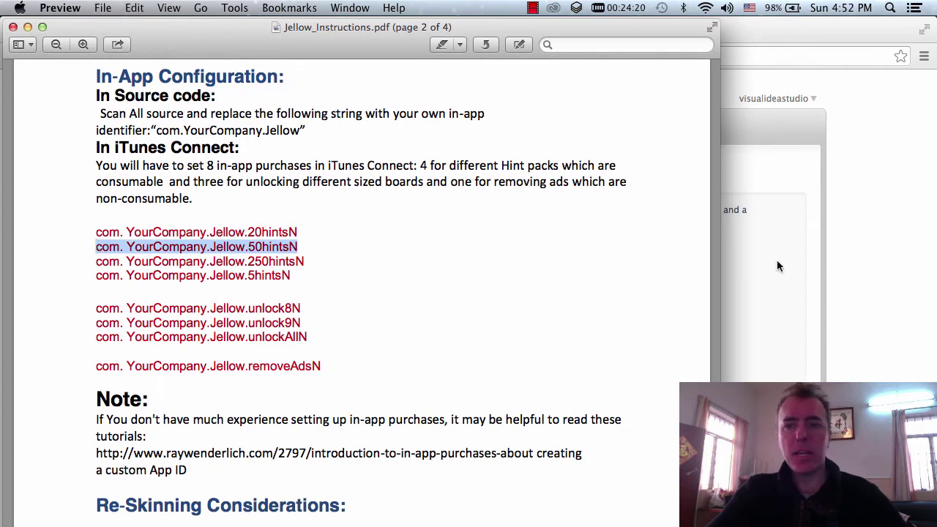
left_click(806, 276)
left_click(440, 273)
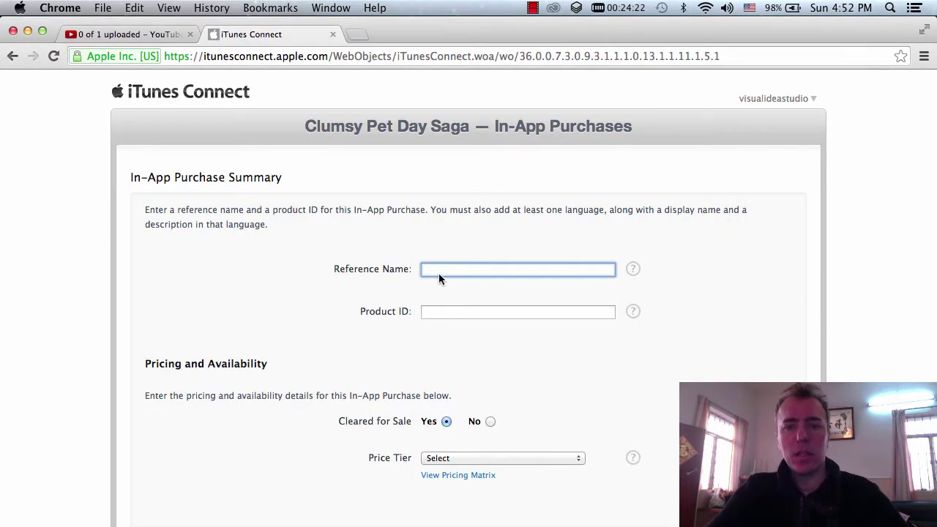
left_click(434, 309)
key("super+v")
Copy com.cobalt.clumsy.pet.day.saga from the TextEdit build notes and paste it over the placeholder company prefix in the Chrome product ID.
key("super+Tab")
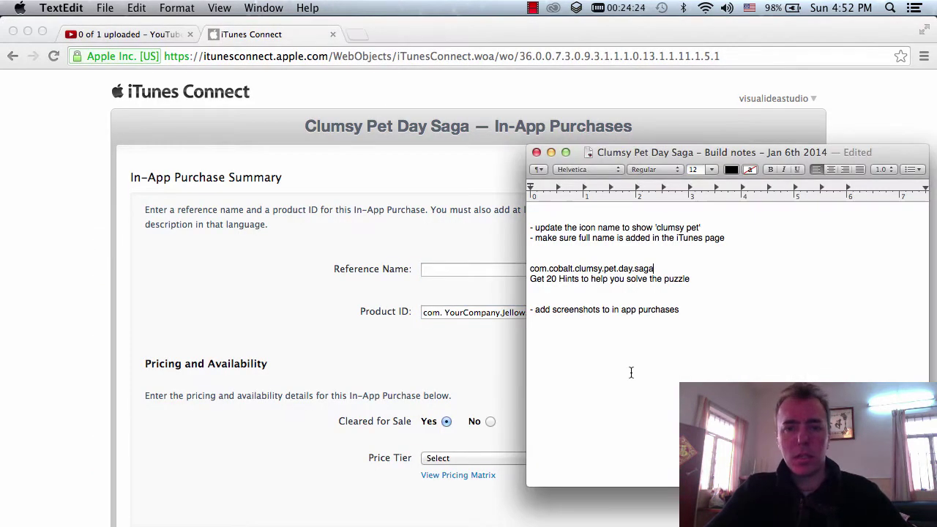
double_click(658, 270)
key("super+c")
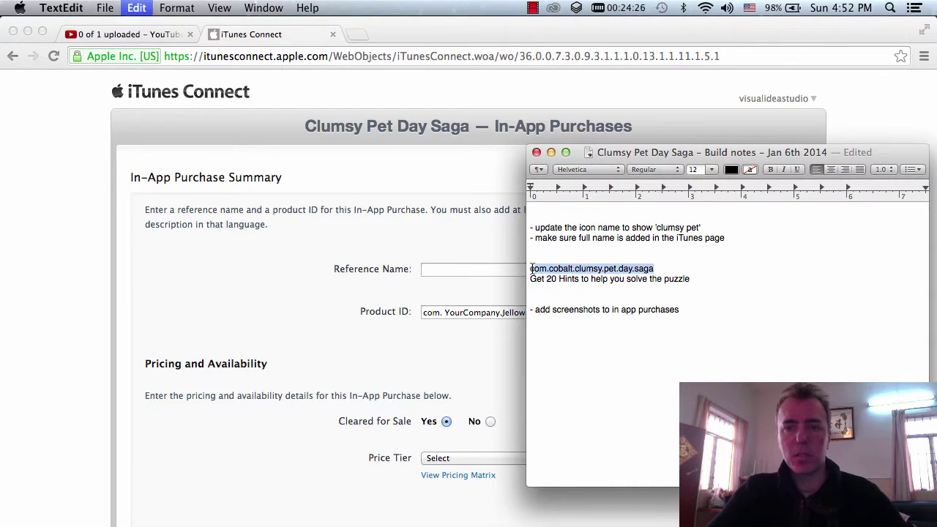
double_click(666, 270)
left_click_drag(665, 269, 528, 269)
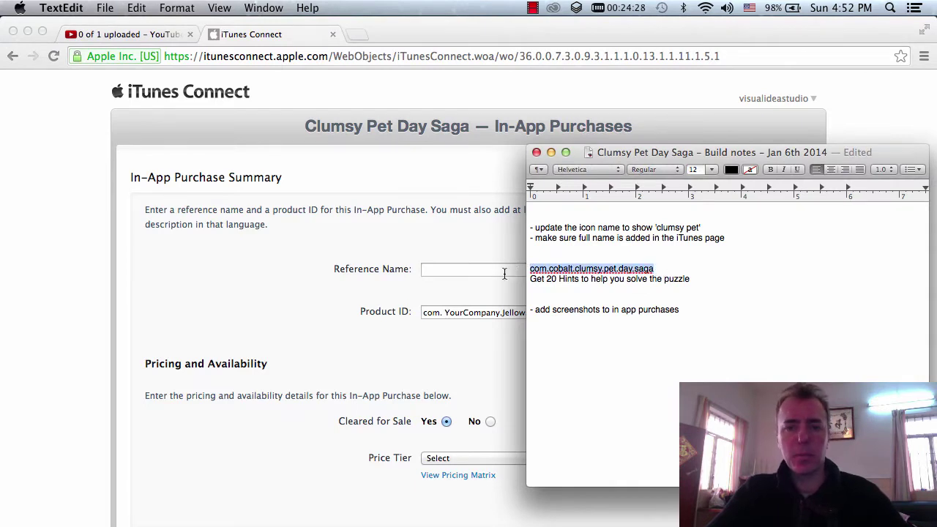
key("super+Tab")
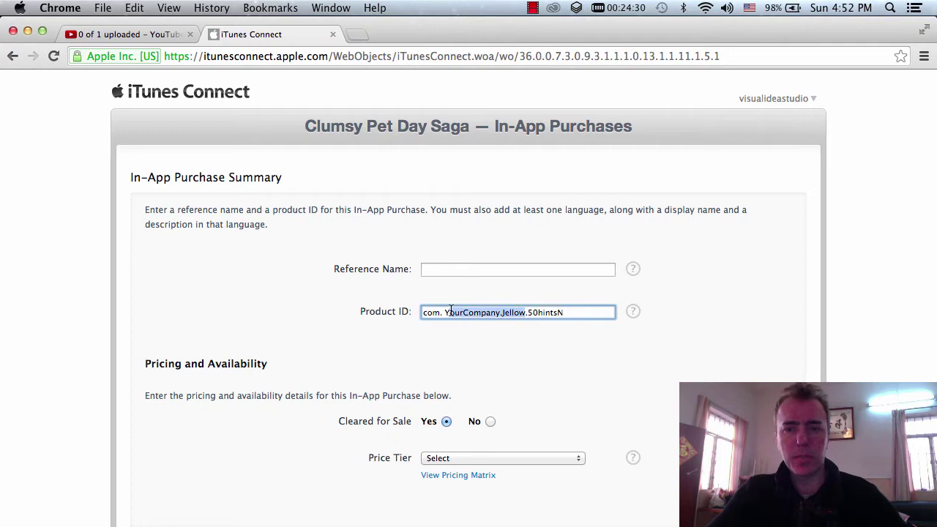
left_click_drag(451, 309, 423, 312)
key("super+v")
Search the Xcode project for the product ID com.cobalt.clumsy.pet.day.saga.50hintsN and inspect the matches in GameScene.m.
left_click_drag(595, 312, 414, 312)
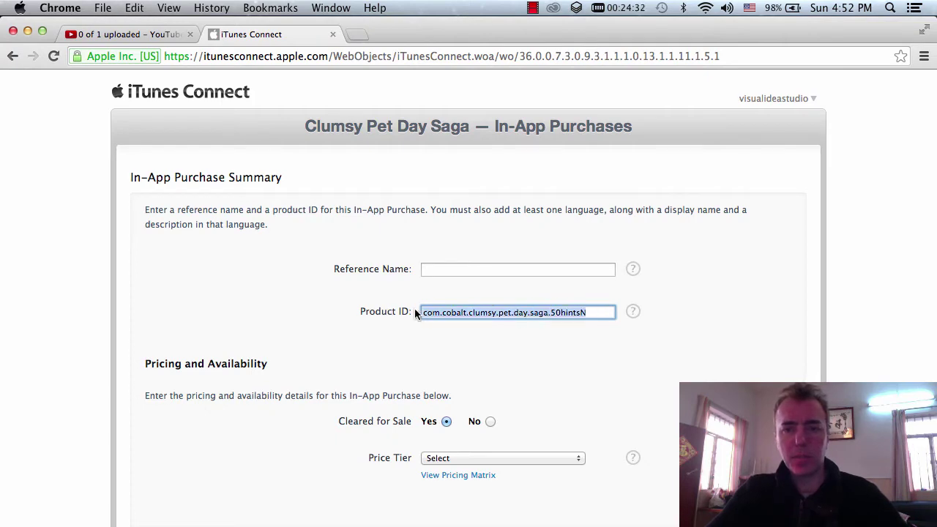
key("super+Tab")
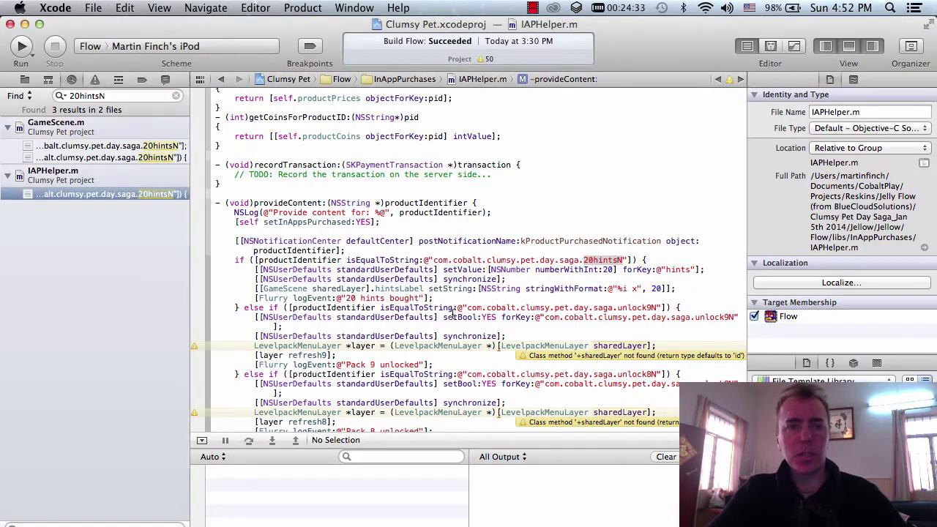
left_click(176, 96)
key("super+v")
key("Return")
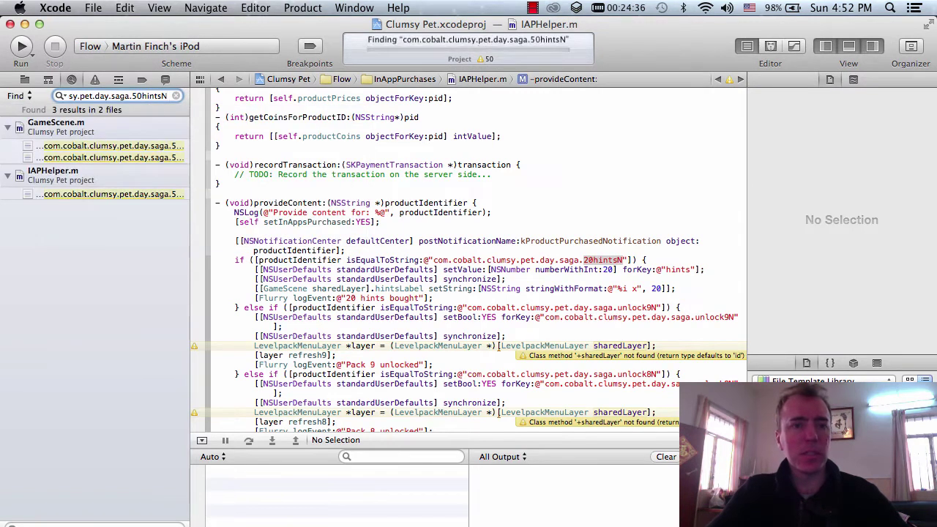
left_click(149, 146)
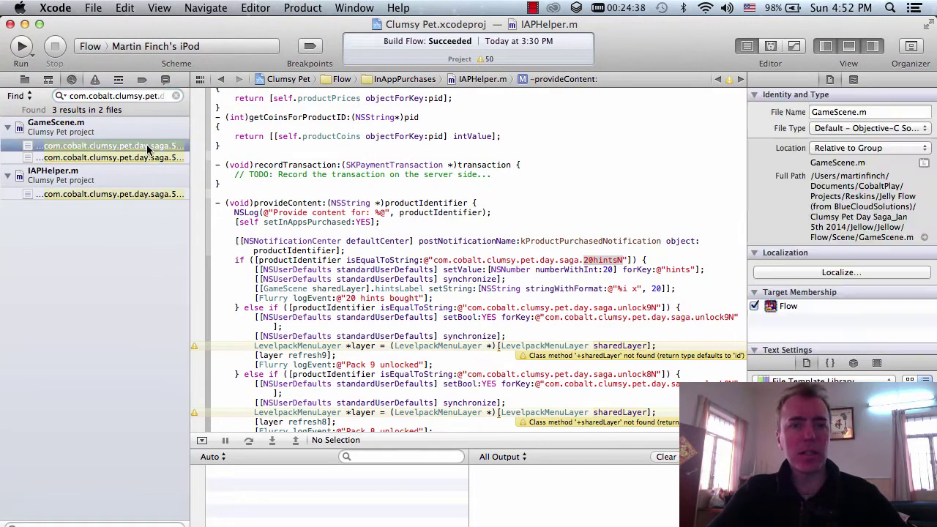
left_click(144, 159)
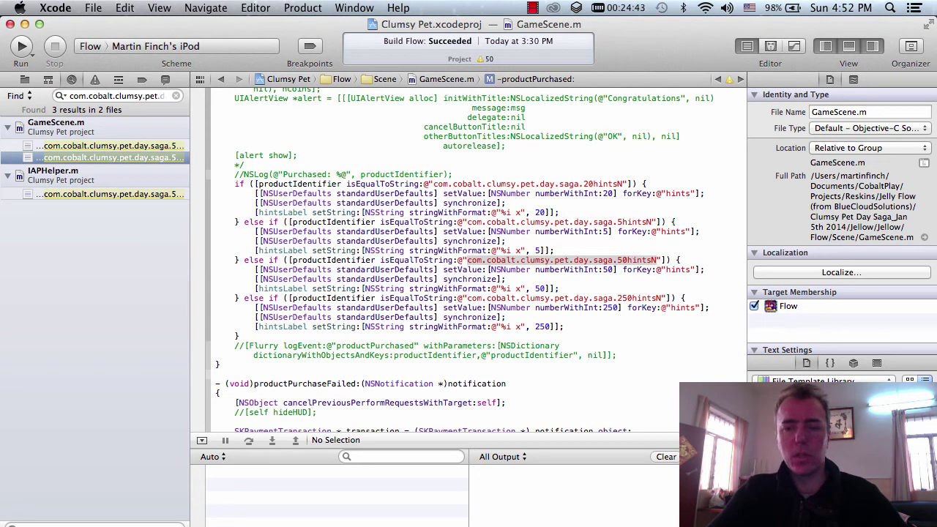
Return to Chrome and copy the product ID com.cobalt.clumsy.pet.day.saga.50hintsN into the reference name.
left_click(362, 524)
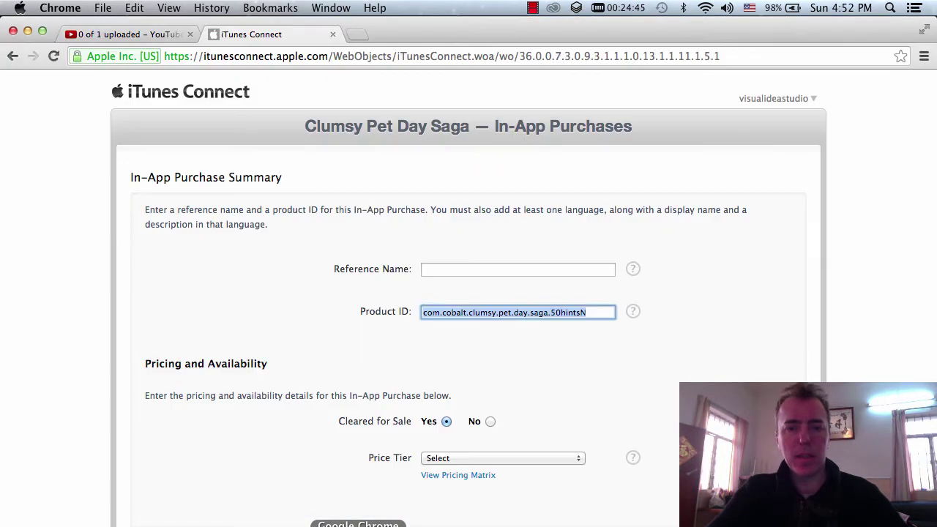
key("super+c")
left_click(540, 271)
key("super+v")
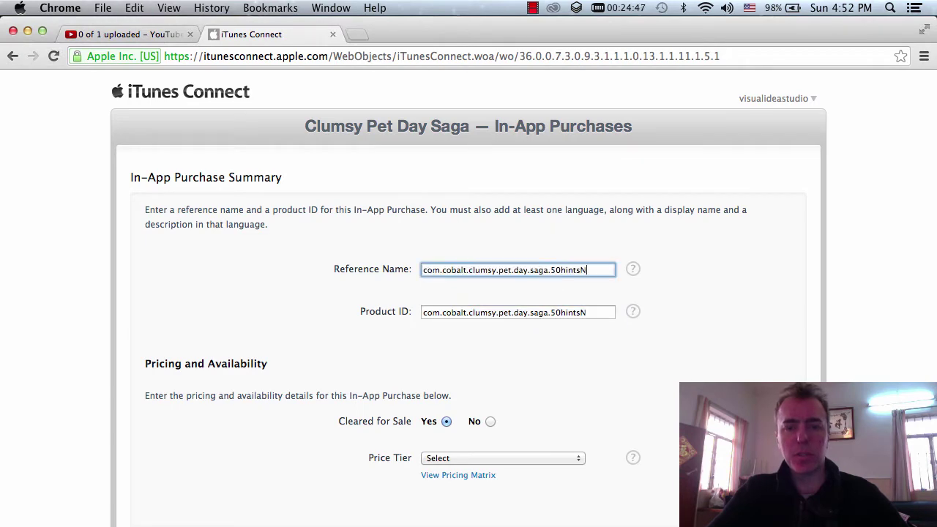
Set the 50-hints purchase's price tier to Tier 6.
scroll(734, 310, "down", 4)
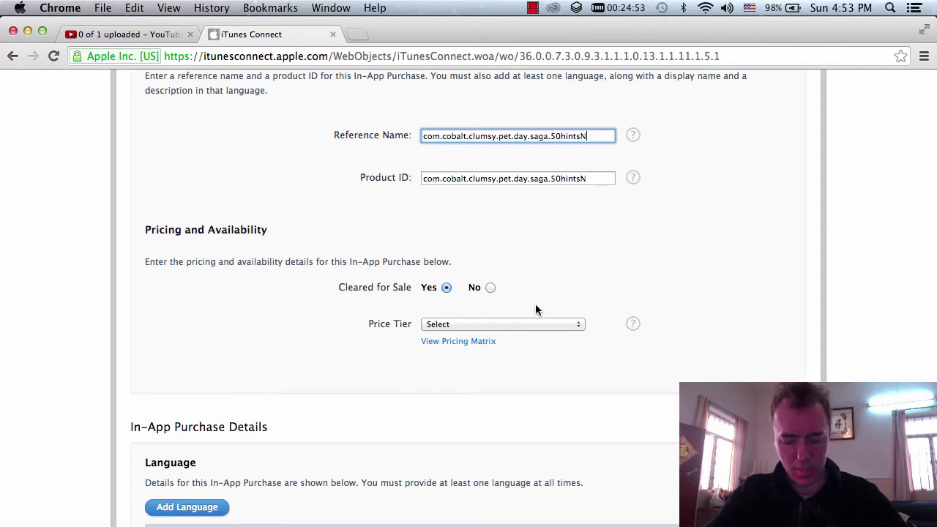
left_click(469, 324)
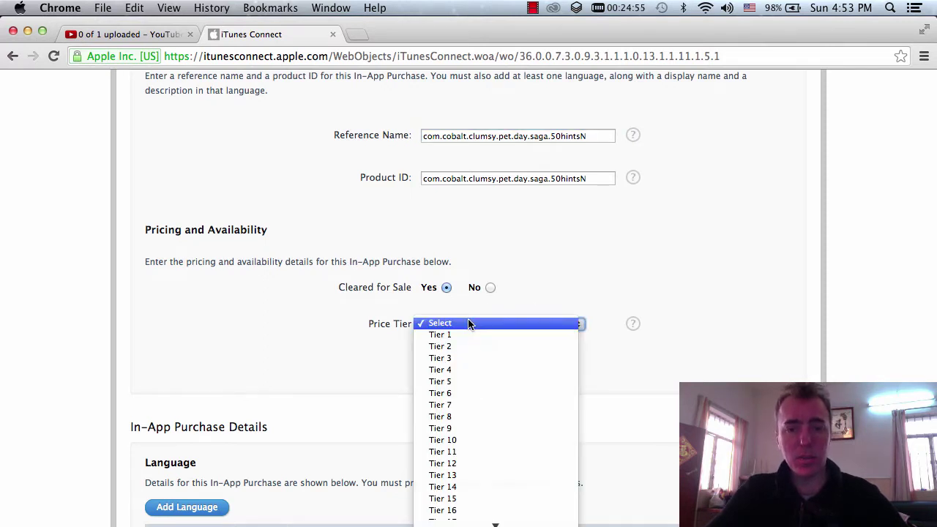
left_click(471, 393)
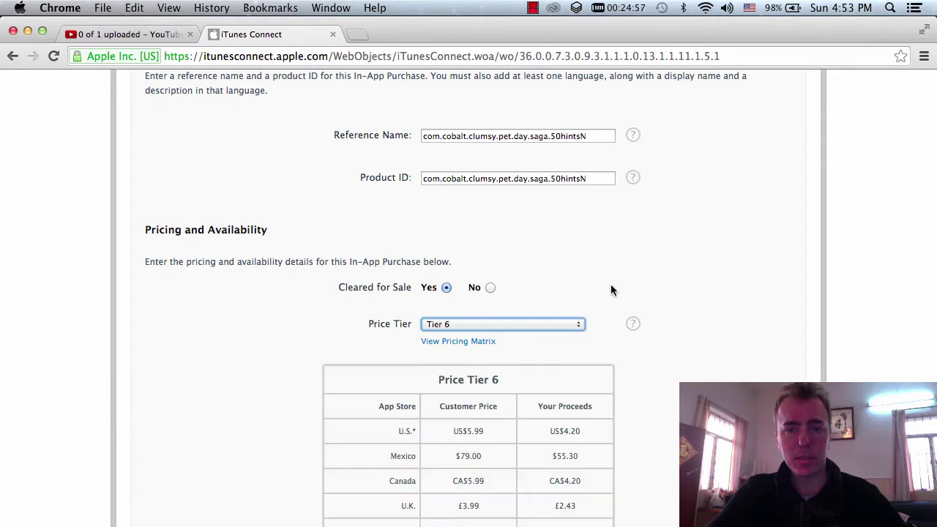
Open a new English language entry and fill its description with the puzzle hints line copied from the TextEdit build notes.
scroll(611, 285, "down", 15)
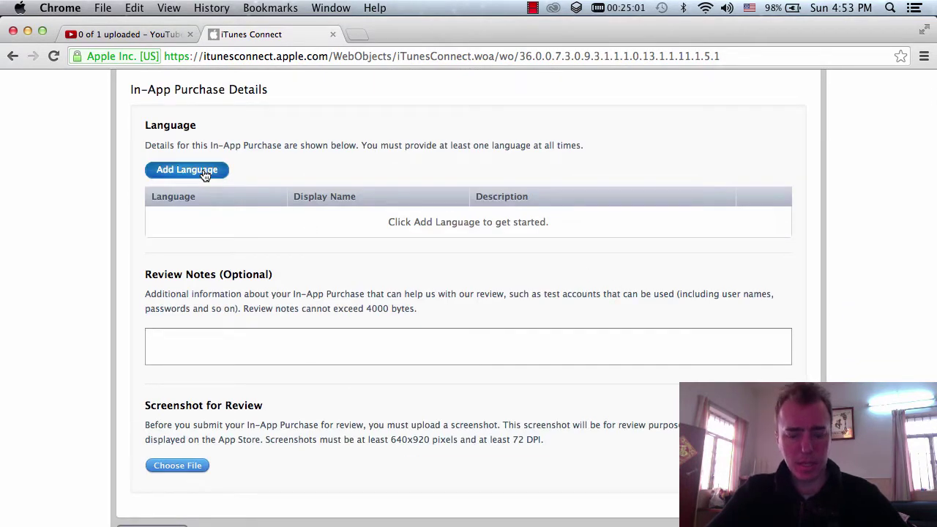
scroll(206, 174, "up", 2)
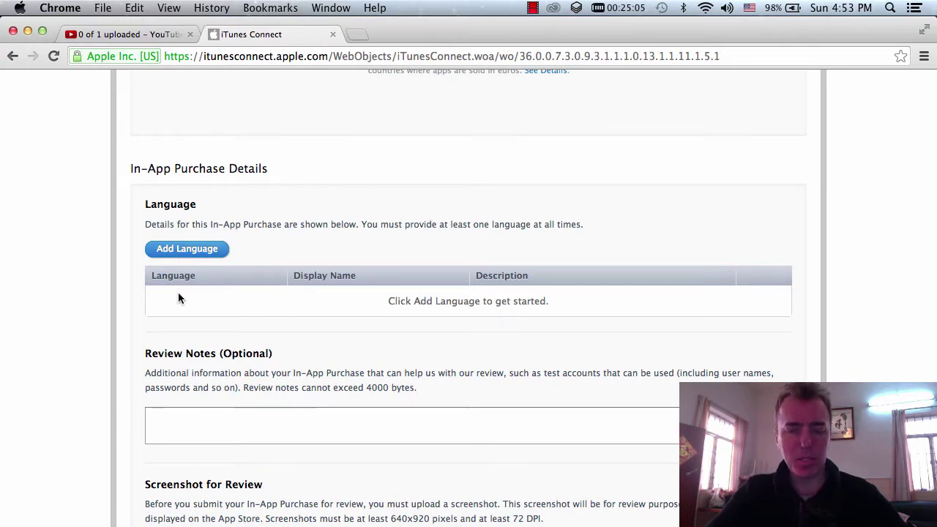
left_click(184, 249)
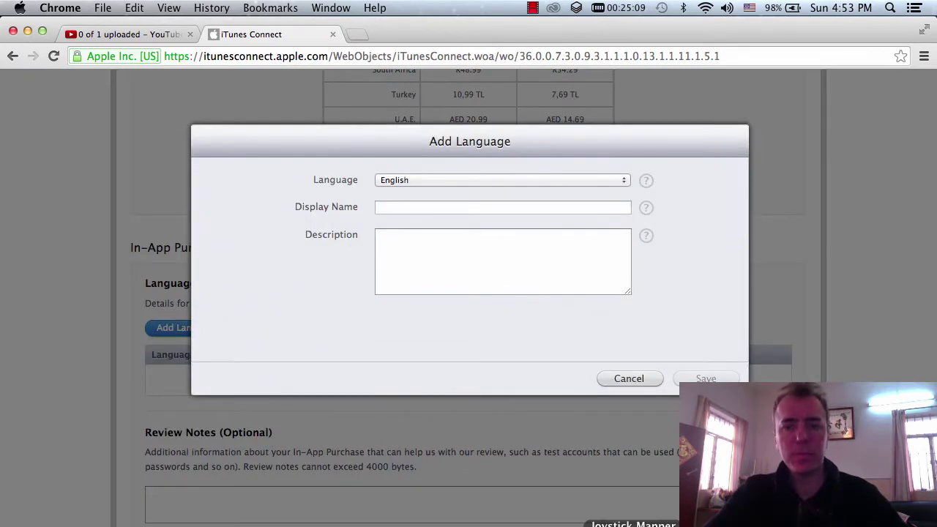
key("super+Tab")
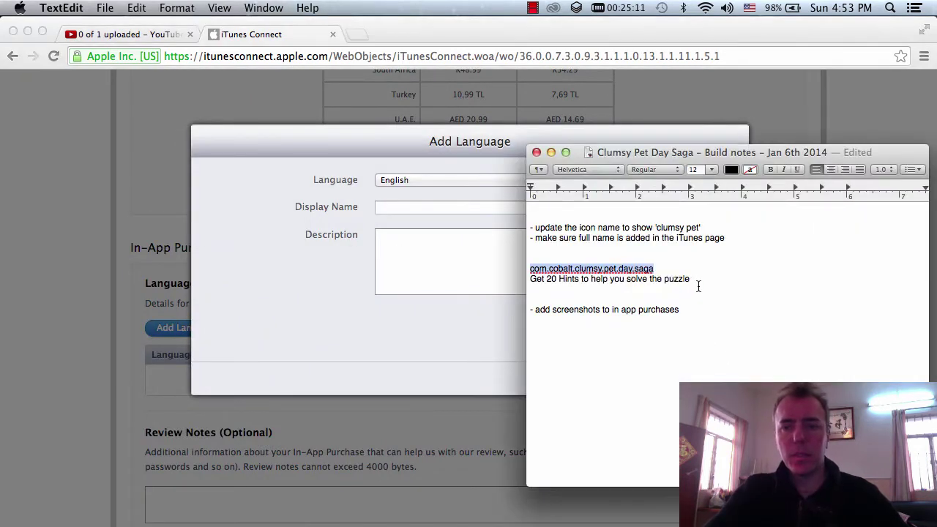
left_click_drag(699, 286, 523, 280)
key("super+c")
key("super+Tab")
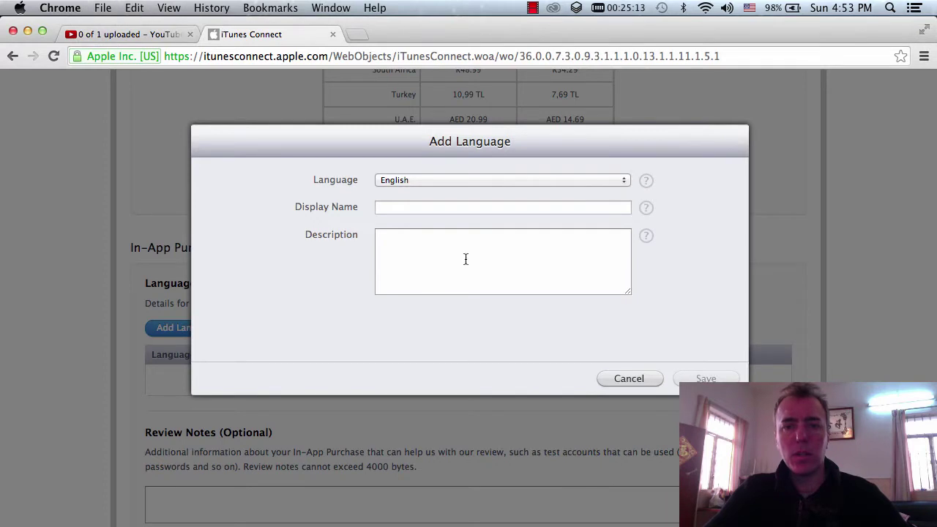
left_click(466, 258)
key("super+v")
Change the number of hints in the description to 50.
left_click(401, 238)
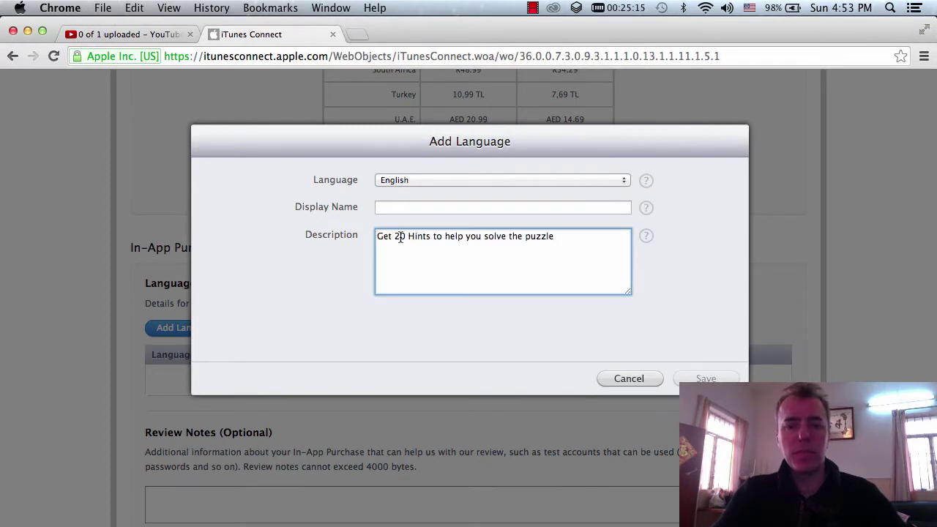
key("BackSpace")
type("5")
Copy "50 Hints to help you solve the puzzle" from the description into the display name and save the language entry.
left_click_drag(559, 243, 390, 236)
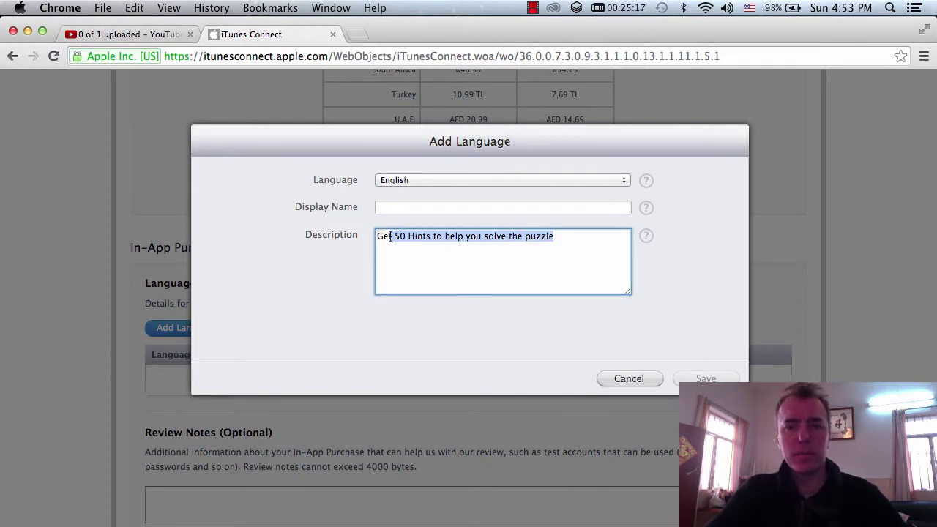
left_click(399, 207)
key("super+v")
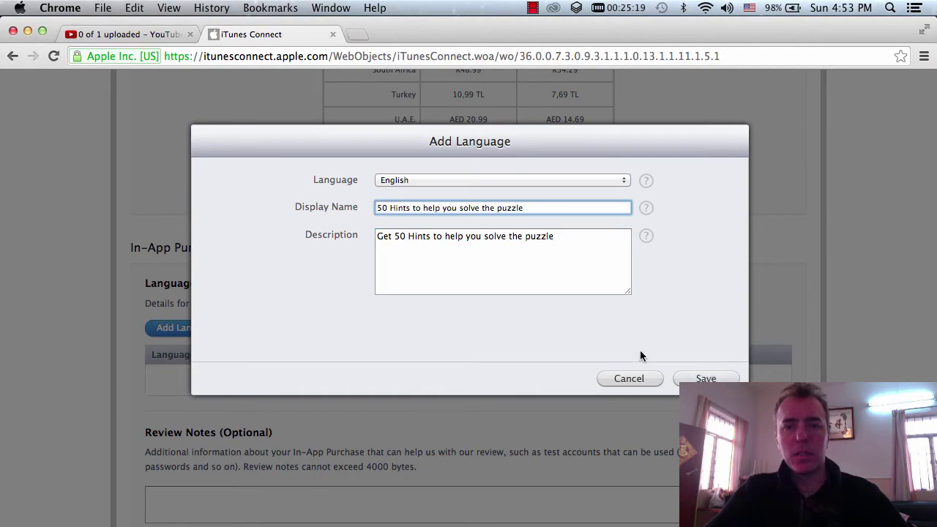
left_click(705, 379)
Review the reference name, product ID, pricing and language details, and save the 50-hints purchase.
scroll(705, 321, "down", 5)
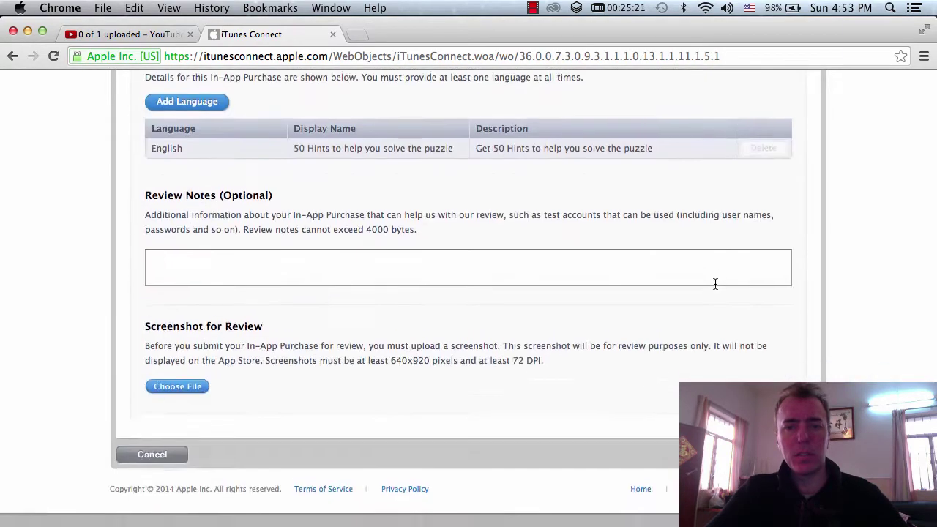
scroll(715, 284, "up", 15)
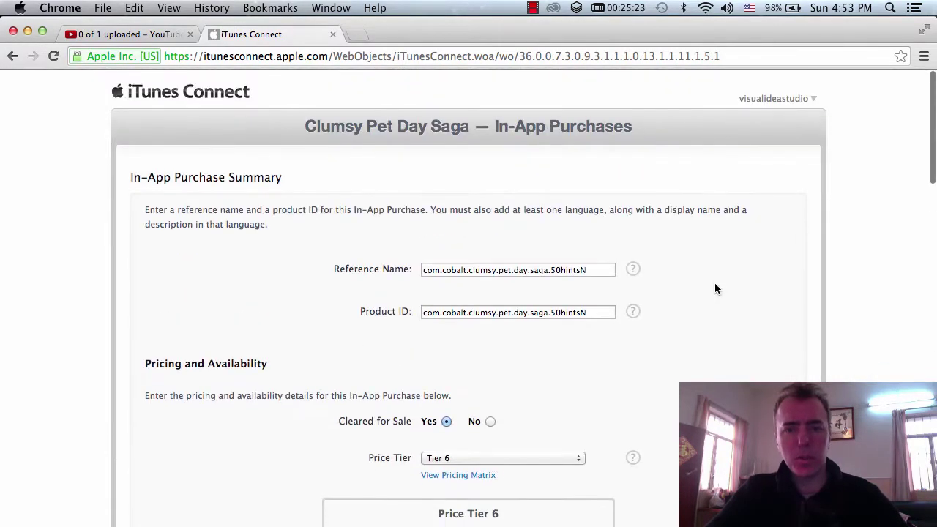
scroll(570, 317, "down", 10)
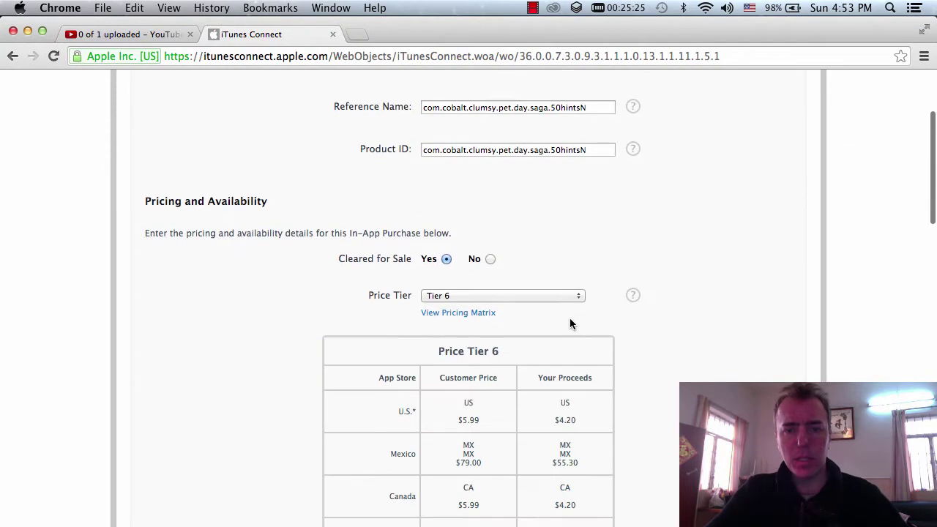
scroll(547, 383, "down", 5)
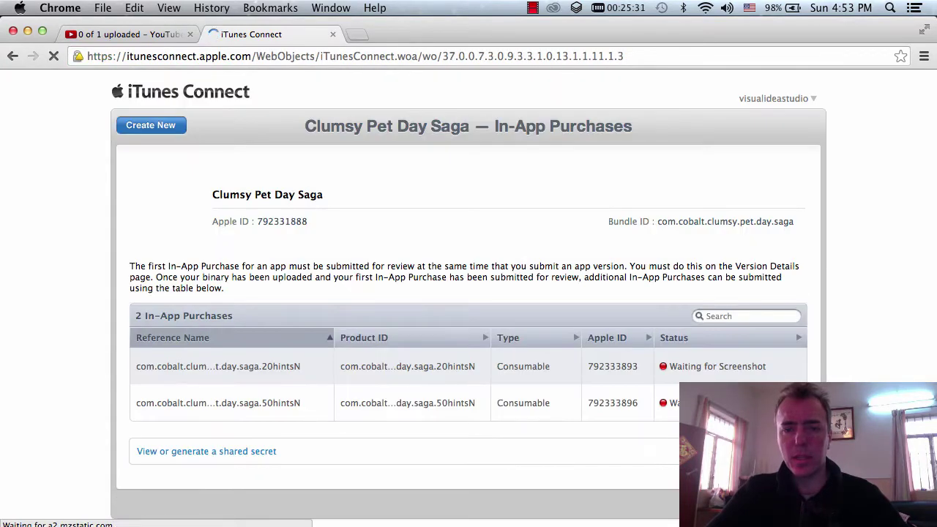
Create a new consumable in-app purchase, copying the 250hintsN identifier from the Jellow instructions PDF in Preview for it.
left_click(156, 126)
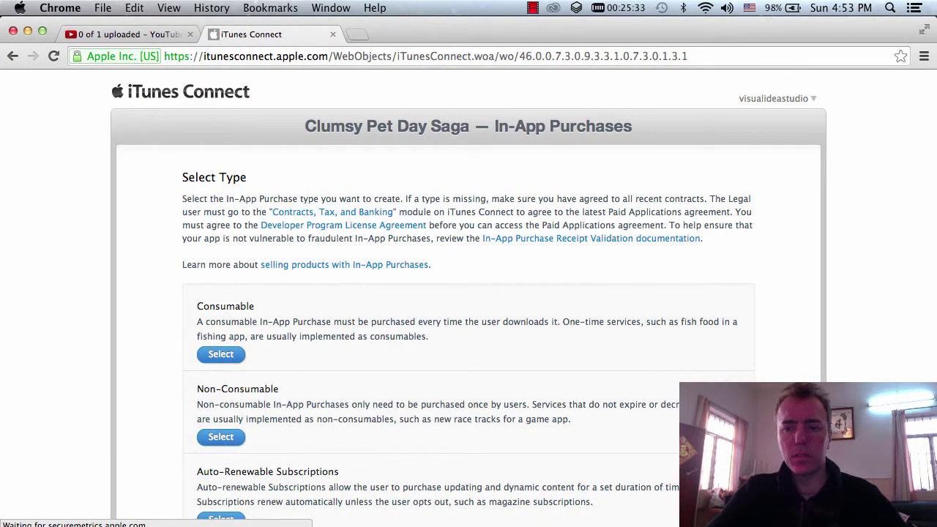
key("super+Tab")
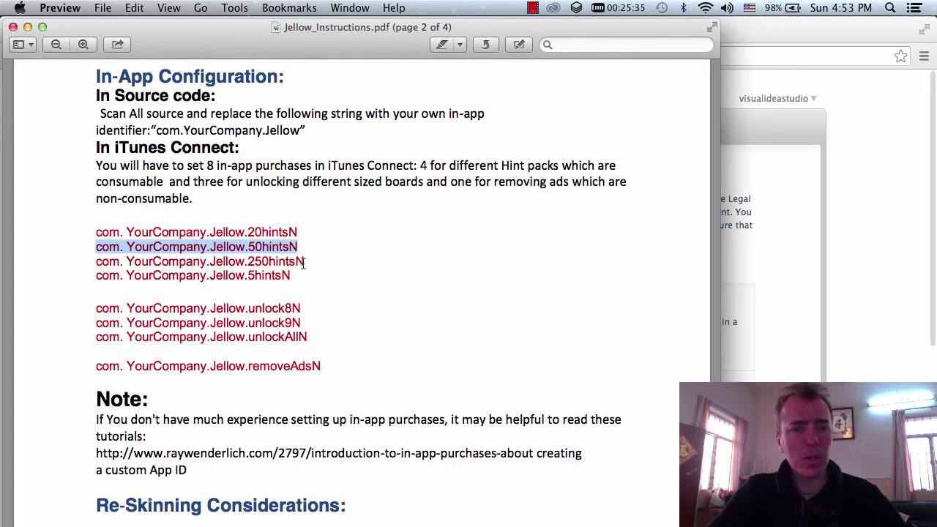
left_click_drag(304, 262, 98, 263)
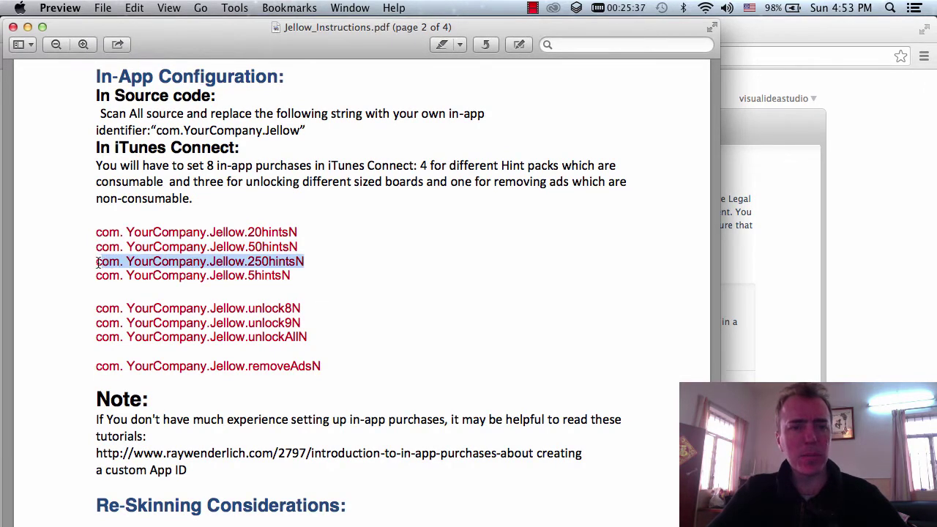
left_click_drag(297, 262, 97, 261)
left_click(769, 292)
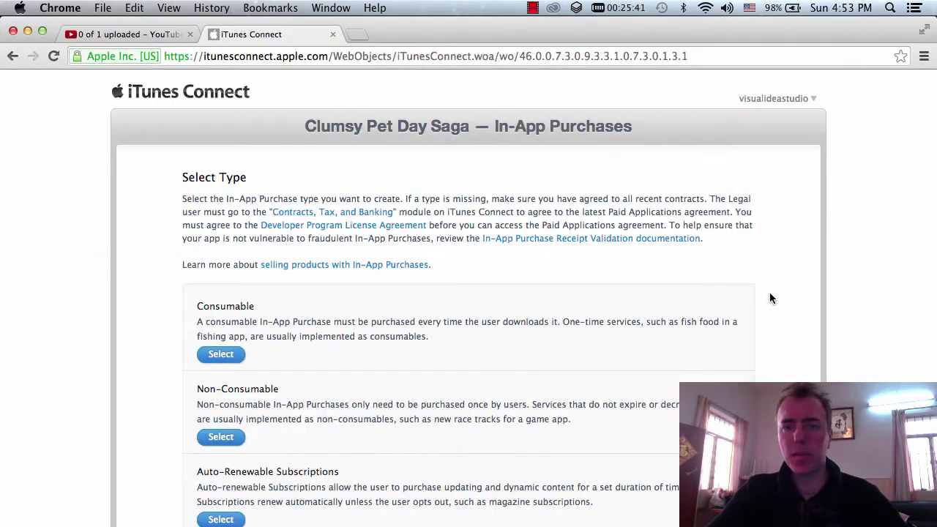
scroll(769, 292, "down", 3)
left_click(224, 236)
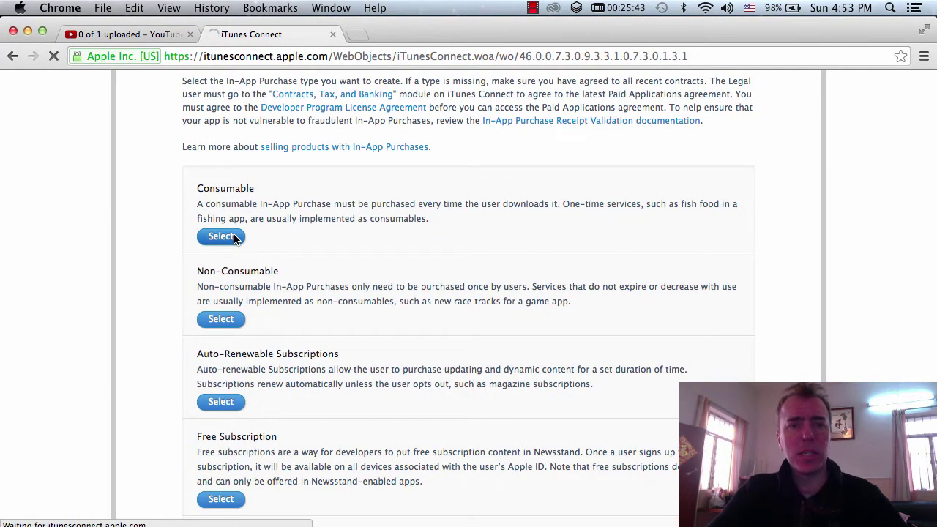
Fill both the reference name and the product ID with the copied identifier "com. YourCompany.Jellow.250hintsN".
left_click(481, 270)
key("super+v")
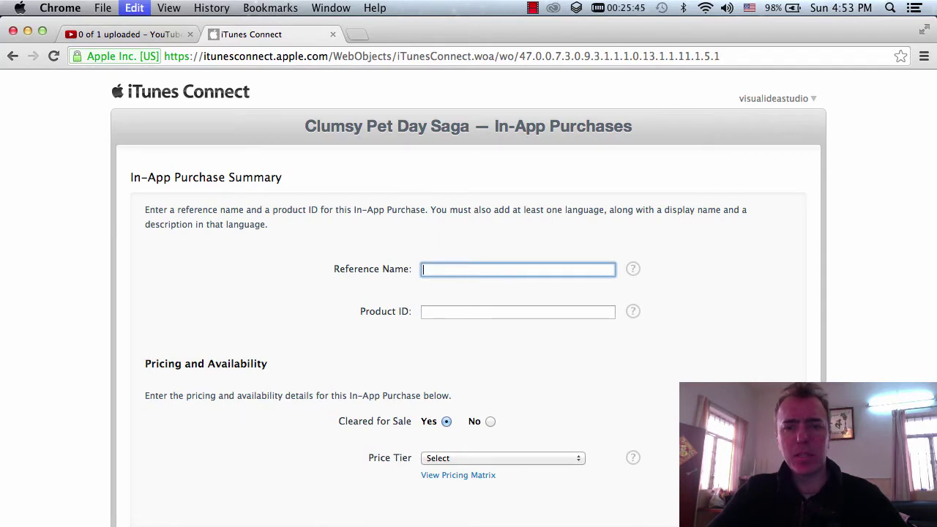
left_click(469, 316)
key("super+v")
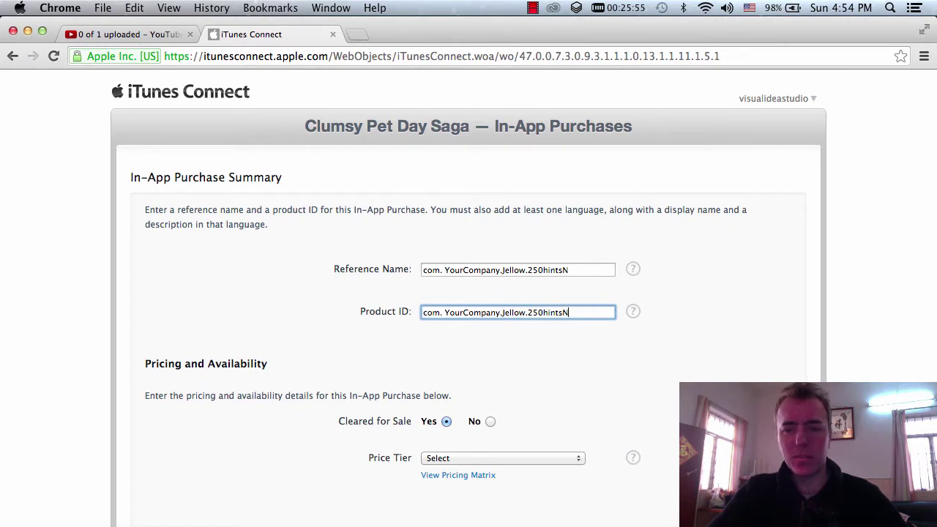
Replace the "com. YourCompany.Jellow" prefix in the product ID with "com.cobalt.clumsy.pet.day.saga" copied from the TextEdit build notes.
key("super+Tab")
left_click(657, 269)
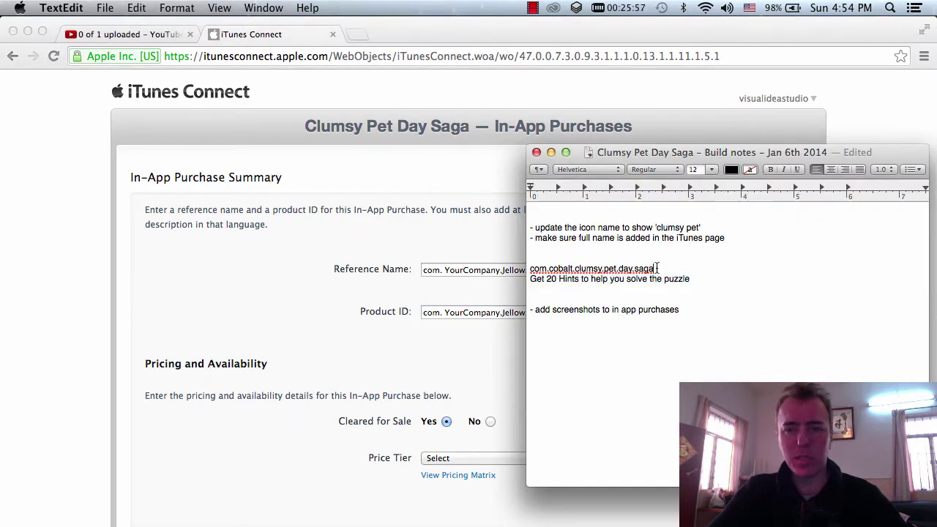
left_click_drag(658, 268, 528, 269)
key("super+Tab")
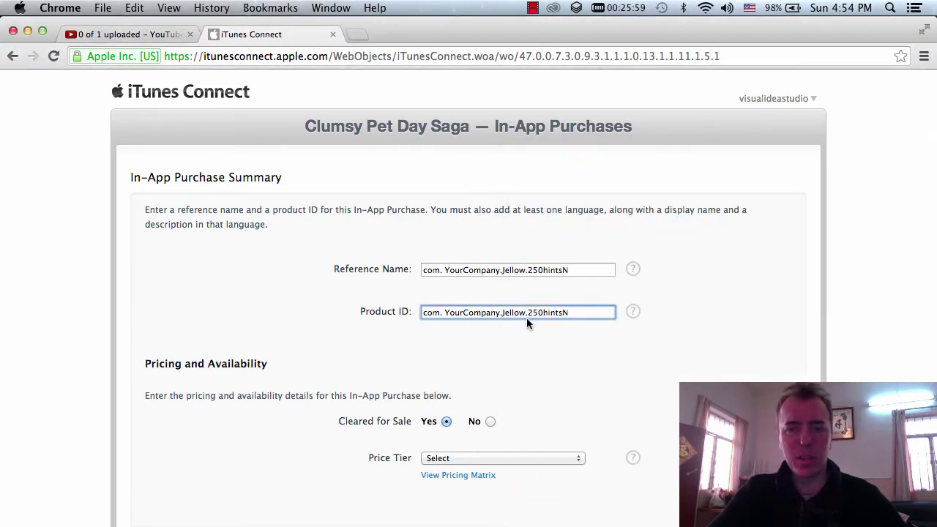
key("super+a")
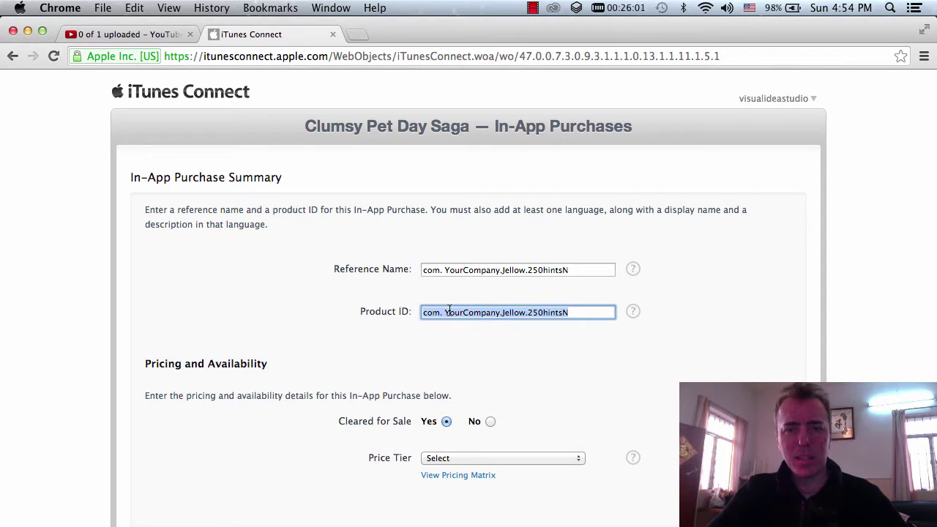
left_click(446, 312)
left_click_drag(524, 315, 402, 303)
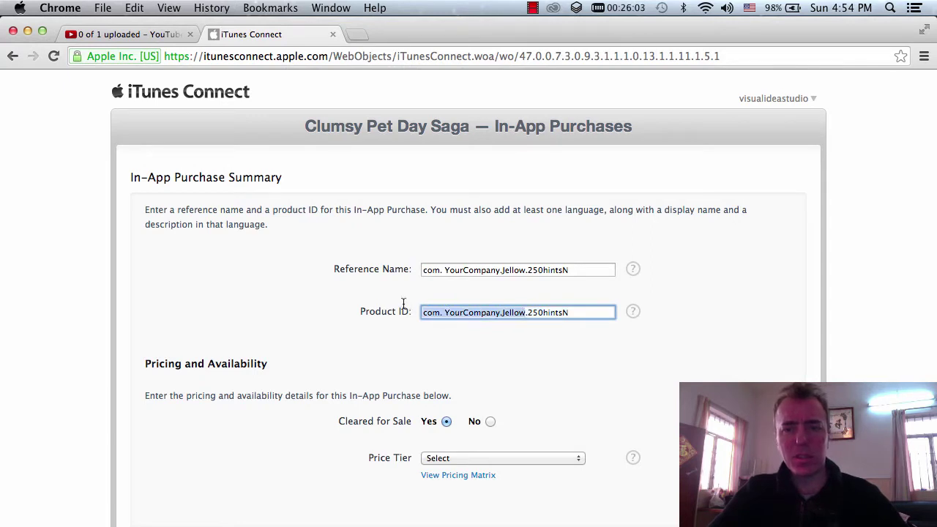
key("super+v")
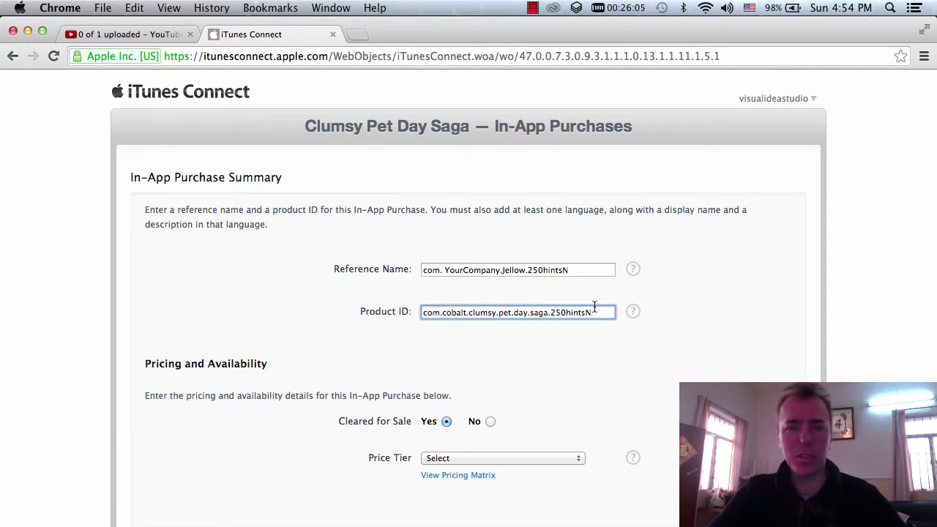
Replace the reference name with the full product ID "com.cobalt.clumsy.pet.day.saga.250hintsN".
left_click_drag(595, 307, 410, 303)
key("super+c")
left_click(583, 268)
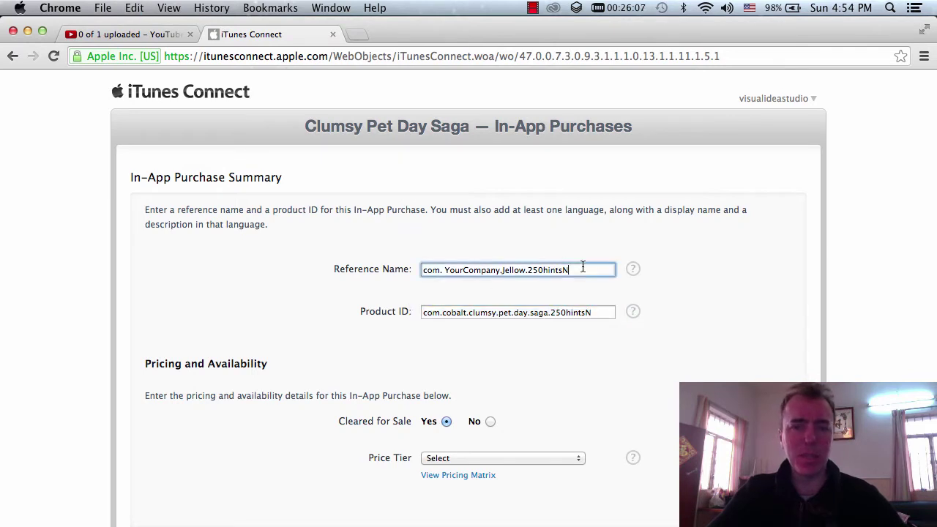
left_click_drag(582, 268, 385, 270)
key("super+v")
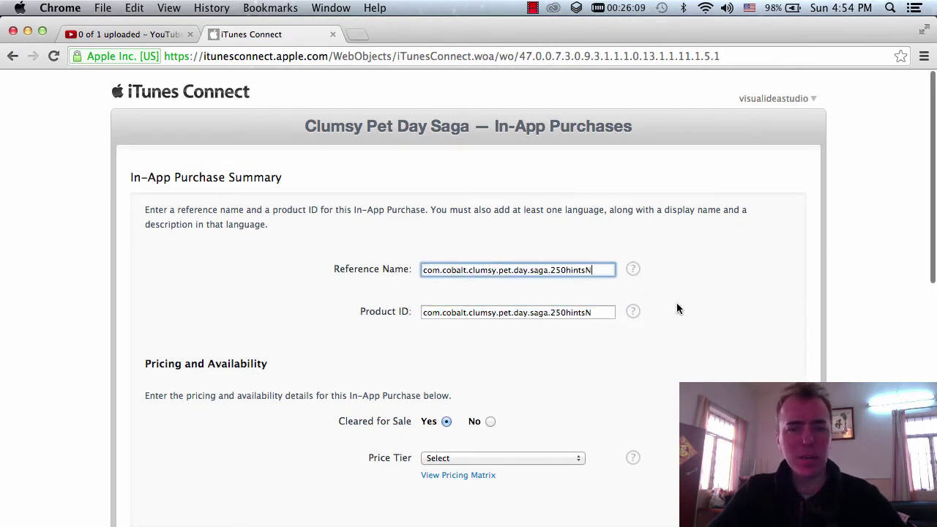
Set the price tier of the 250-hints purchase to Tier 20.
scroll(677, 303, "down", 2)
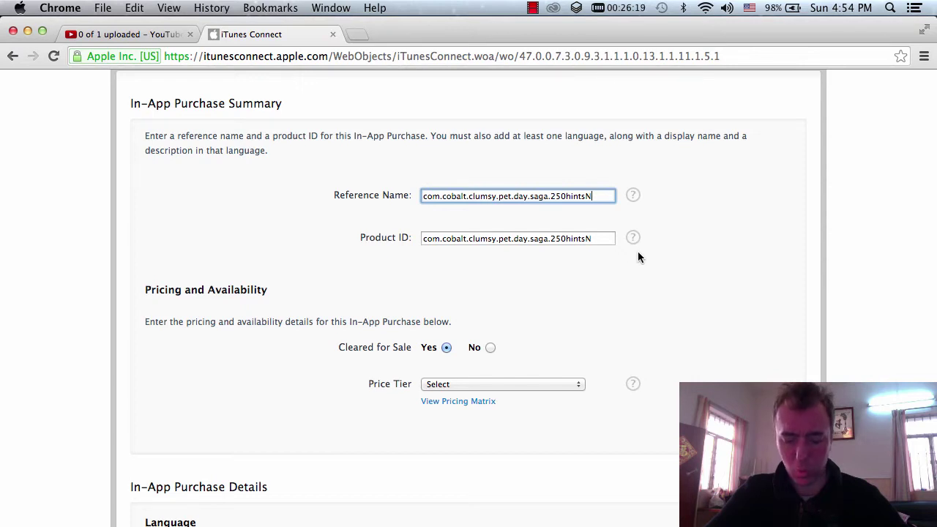
left_click(497, 383)
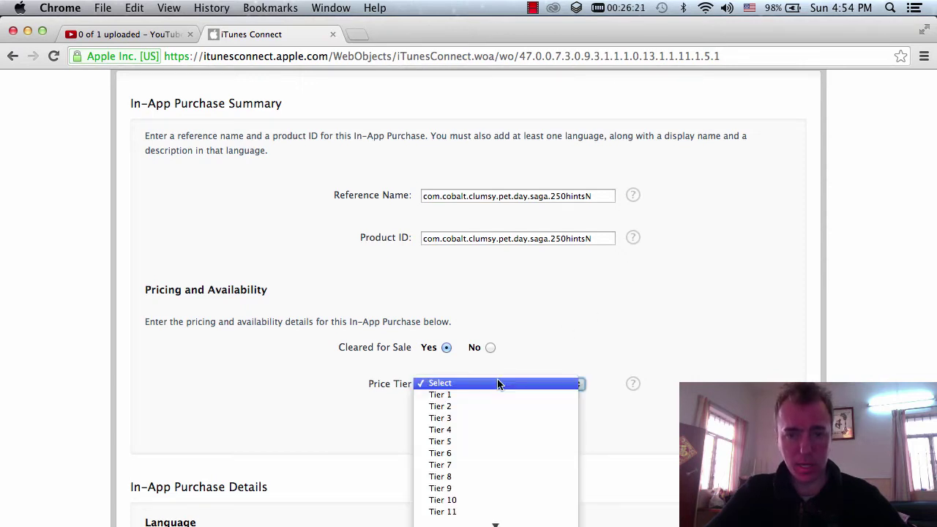
scroll(497, 384, "down", 5)
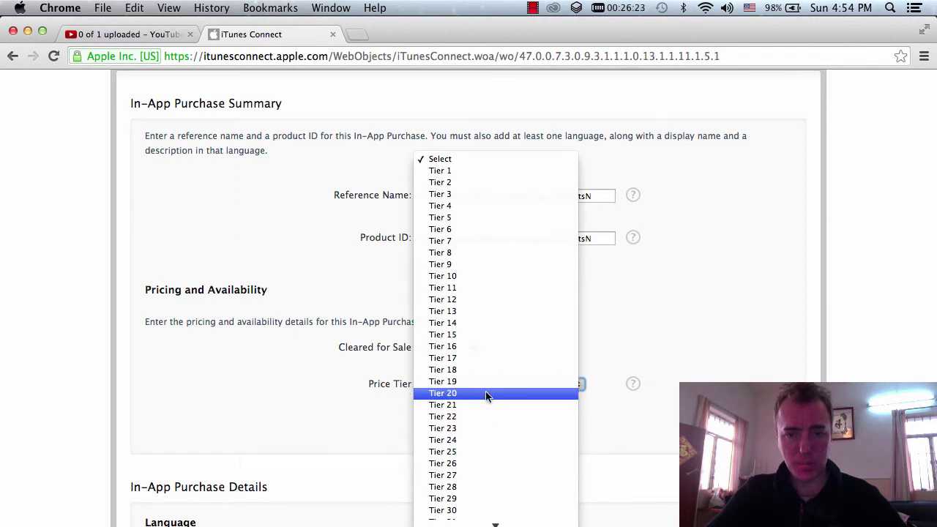
left_click(496, 394)
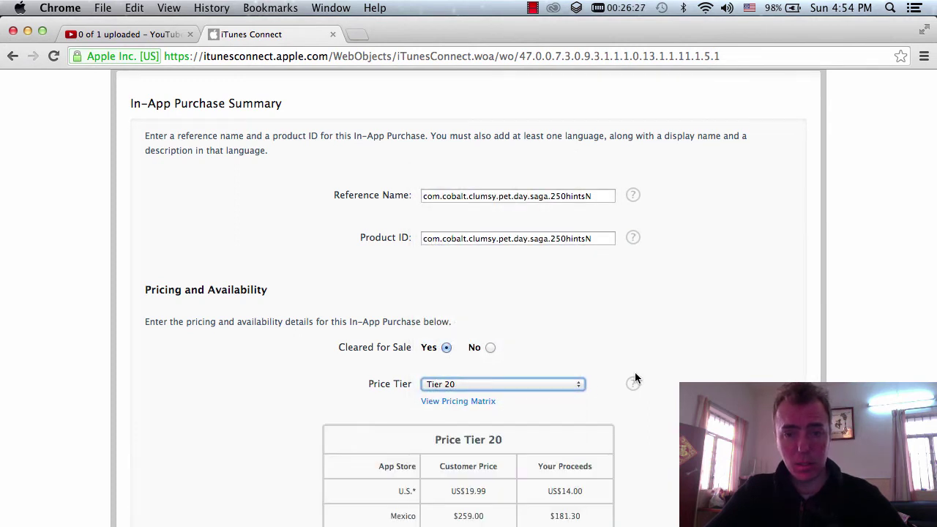
Add an English language entry and fill its description and display name with "Get 20 Hints to help you solve the puzzle" from the TextEdit notes.
scroll(634, 372, "down", 3)
scroll(635, 377, "up", 2)
scroll(635, 377, "down", 15)
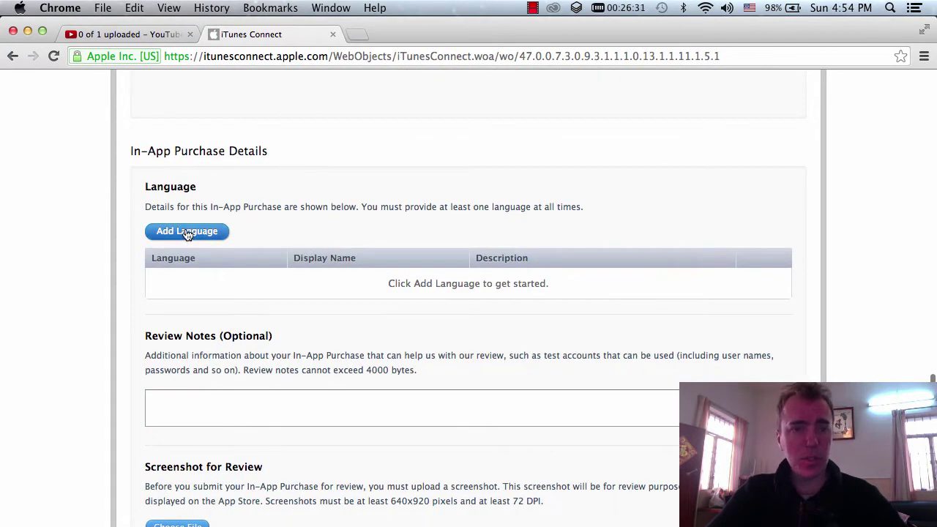
left_click(188, 231)
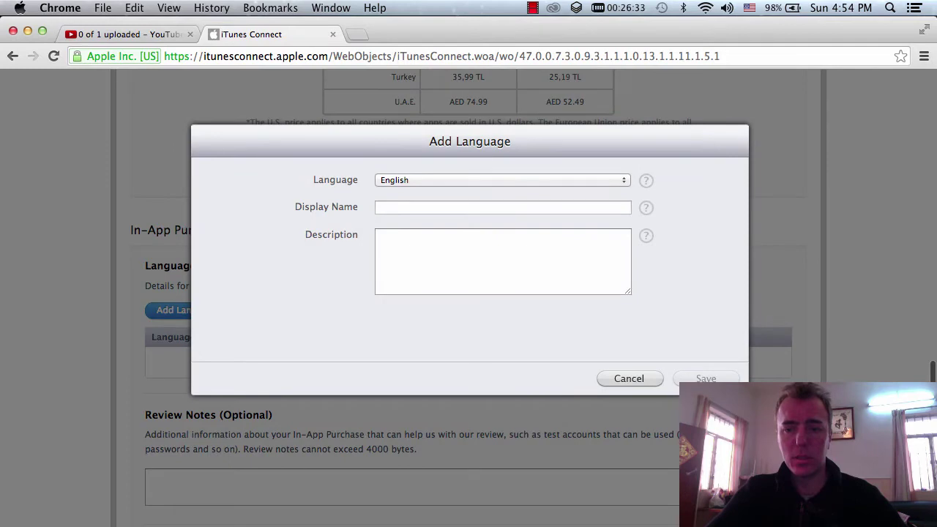
key("super+Tab")
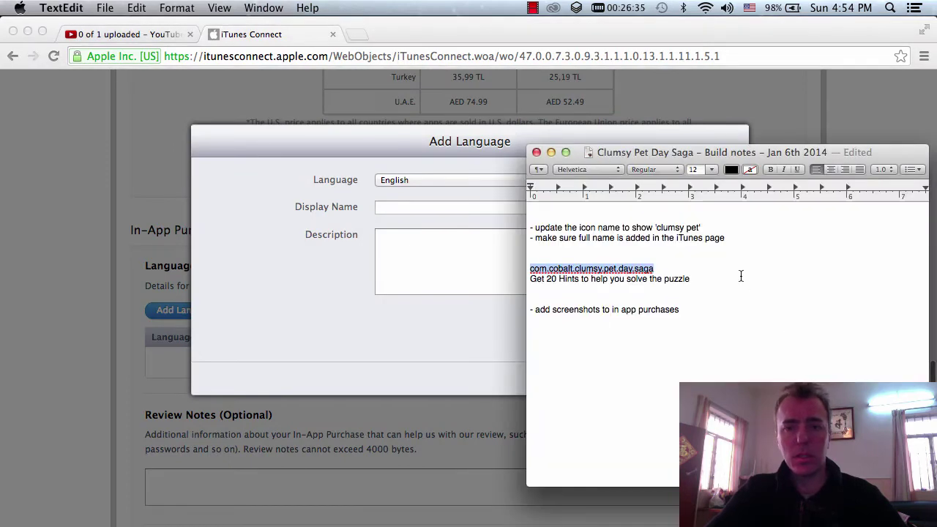
left_click_drag(690, 280, 521, 278)
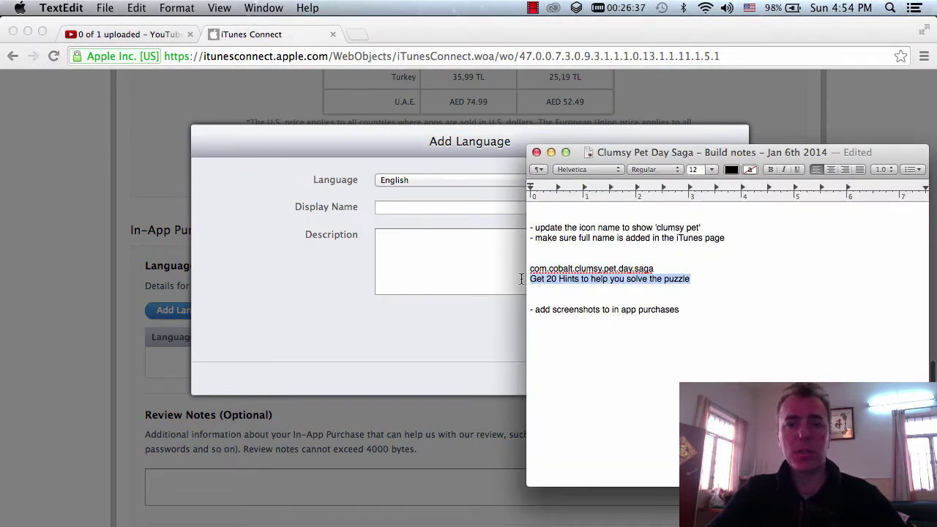
left_click(479, 279)
key("super+v")
left_click(452, 207)
key("super+v")
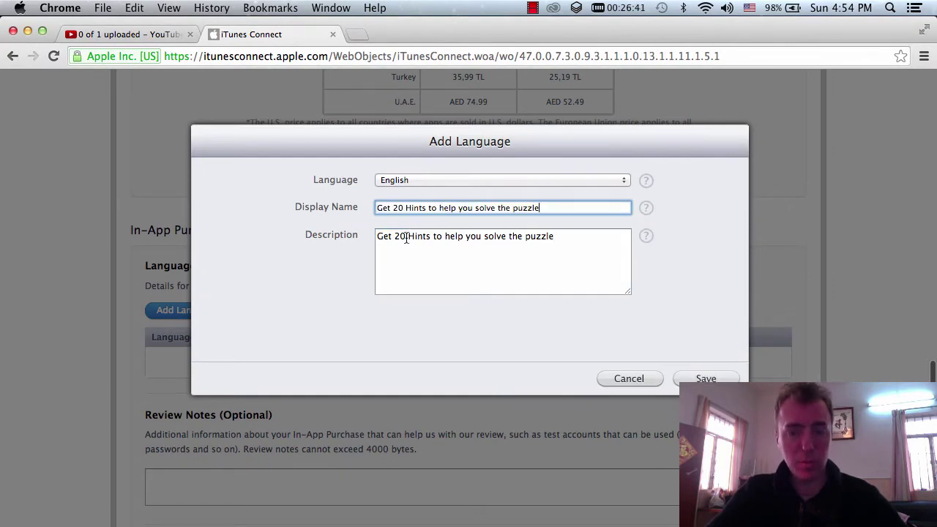
Change the hint count to 250 in both fields, remove "Get" from the display name, and save the language entry.
left_click(401, 237)
type("5")
left_click(393, 208)
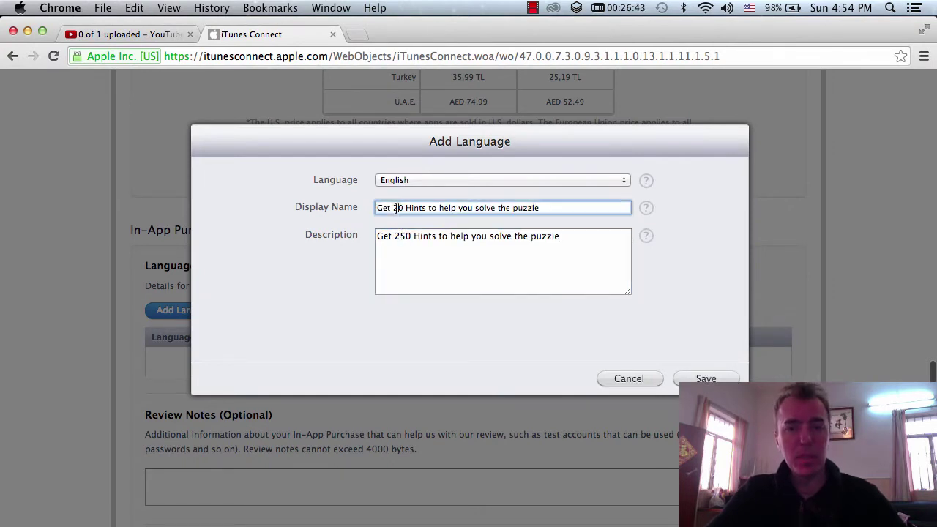
type("5")
key("BackSpace")
key("BackSpace")
key("BackSpace")
key("BackSpace")
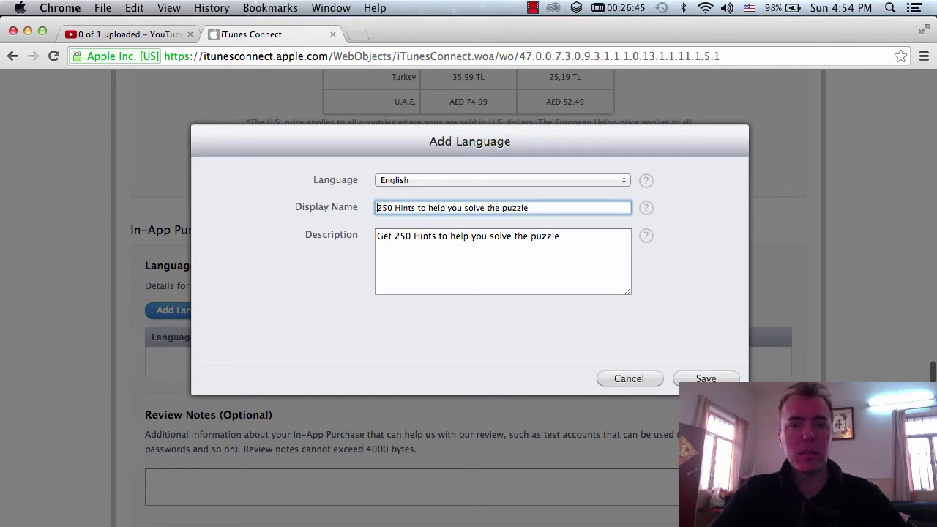
left_click(702, 378)
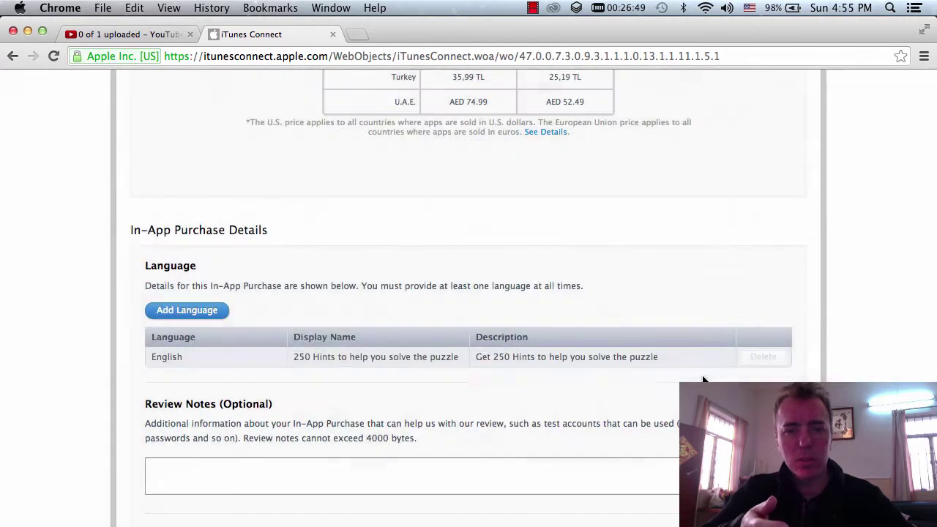
Copy the 250-hints product ID and search the Clumsy Pet project in Xcode for it.
scroll(703, 378, "down", 3)
scroll(699, 379, "up", 20)
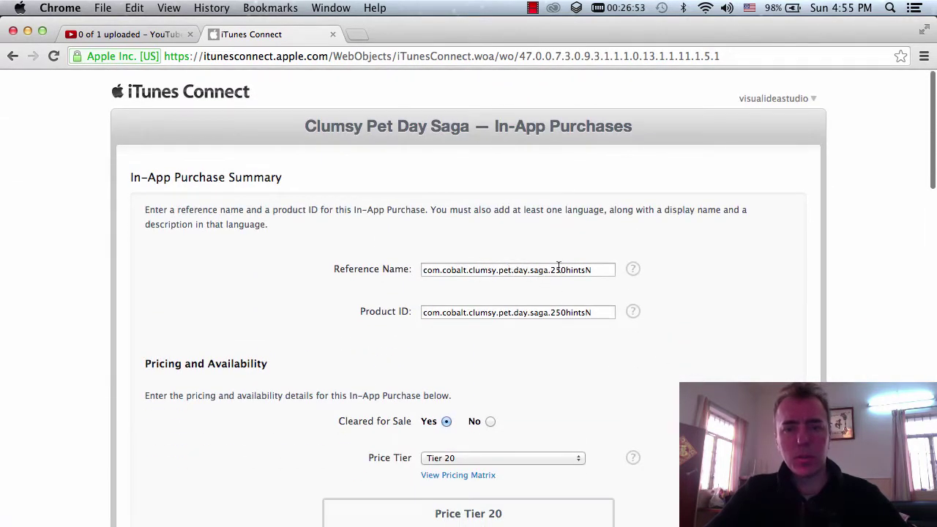
left_click_drag(591, 313, 404, 312)
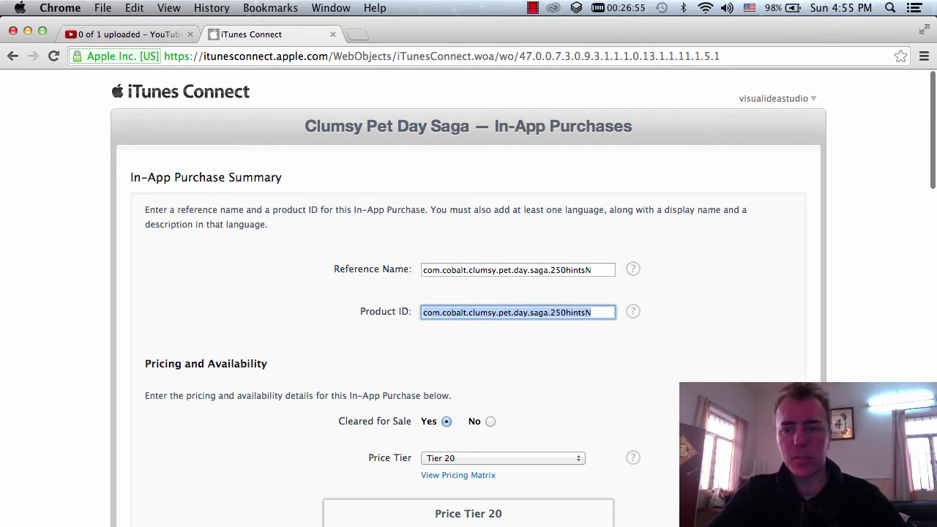
key("super+Tab")
left_click(177, 97)
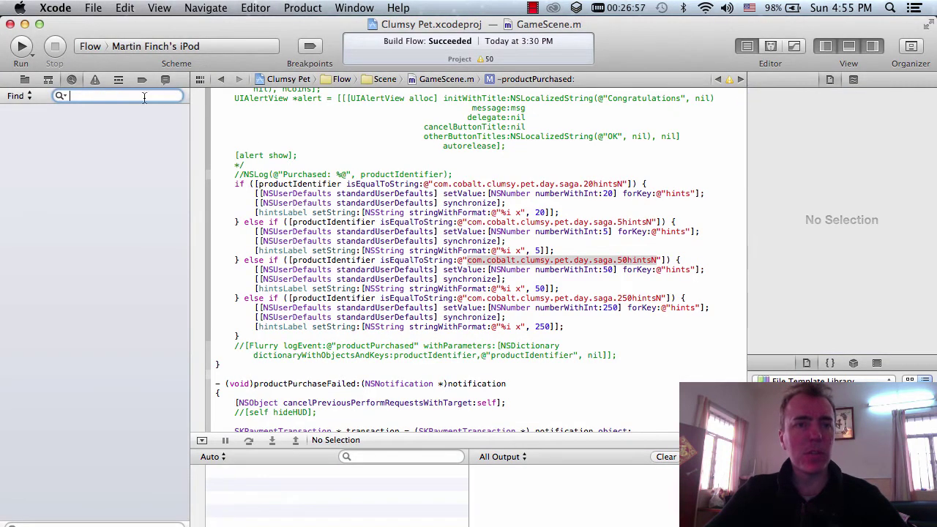
key("super+v")
key("Return")
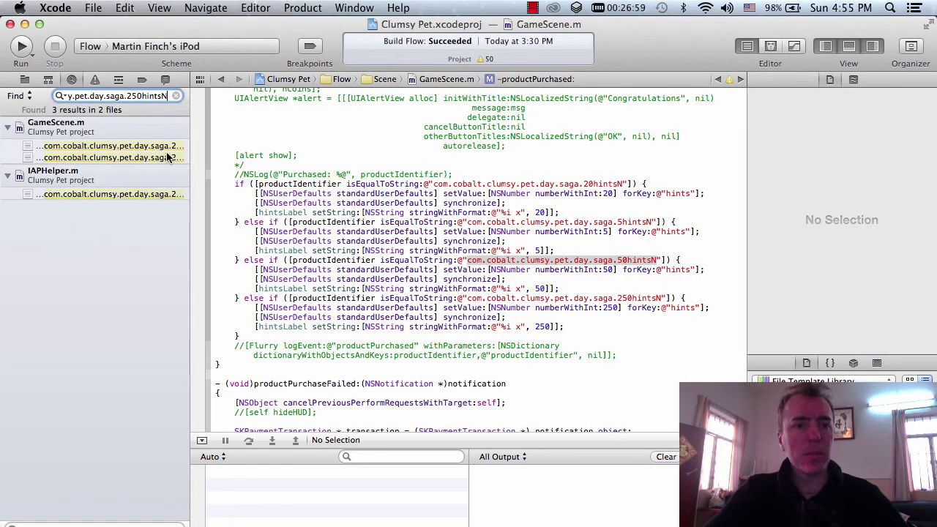
Examine each occurrence of the 250-hints identifier in GameScene.m and IAPHelper.m.
left_click(139, 147)
left_click(136, 158)
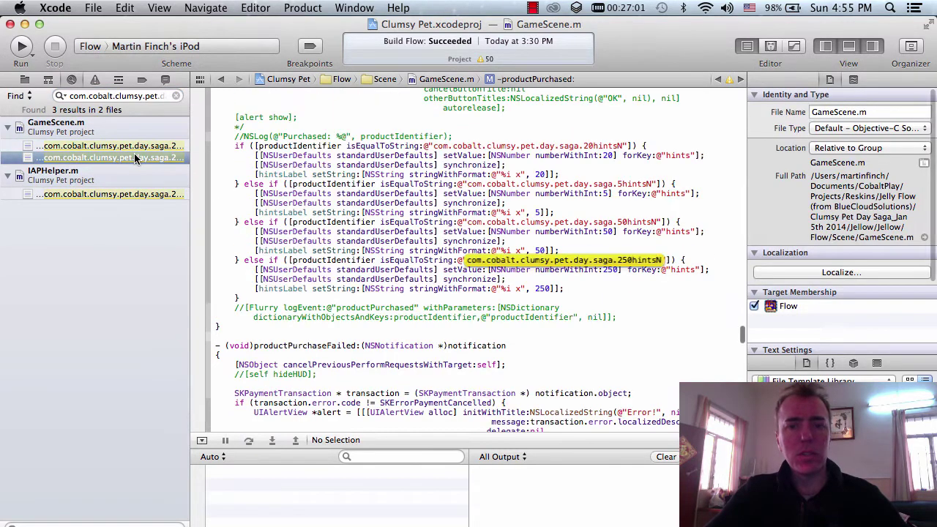
left_click(136, 195)
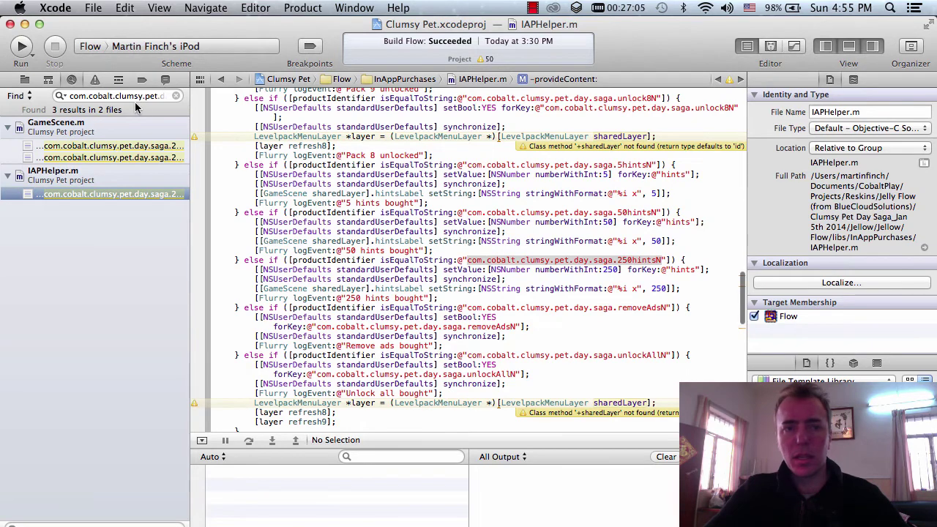
Switch to the Jellow instructions PDF and copy "com.YourCompany.Jellow" from the In-App Configuration section.
key("super+Tab")
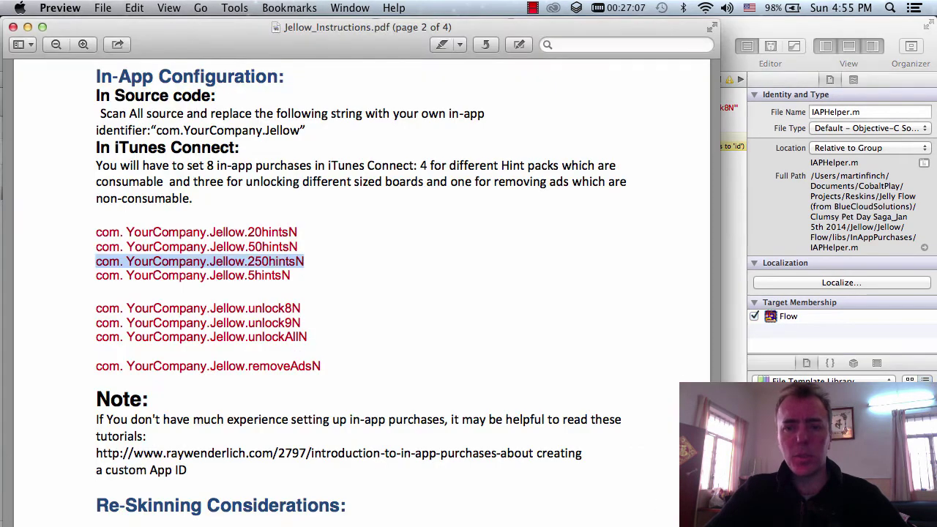
scroll(482, 334, "up", 8)
scroll(482, 334, "down", 8)
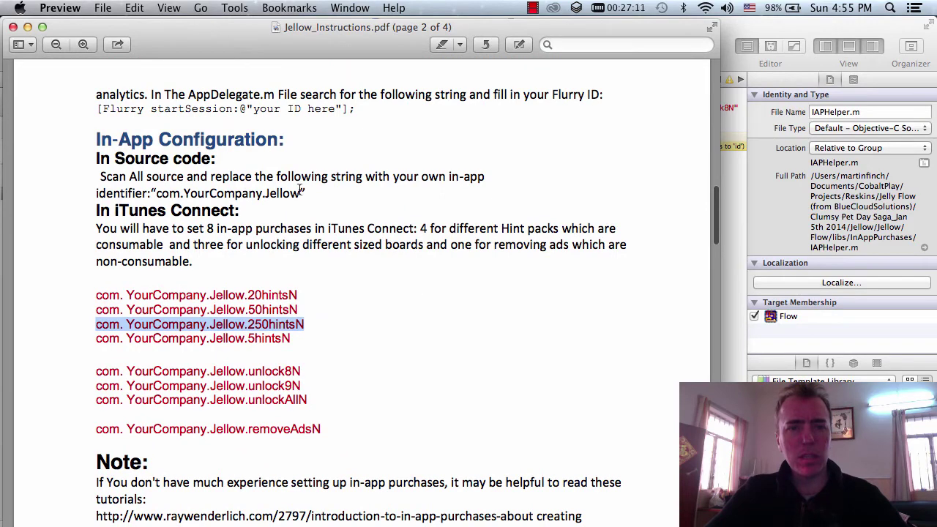
left_click_drag(300, 190, 155, 194)
key("super+c")
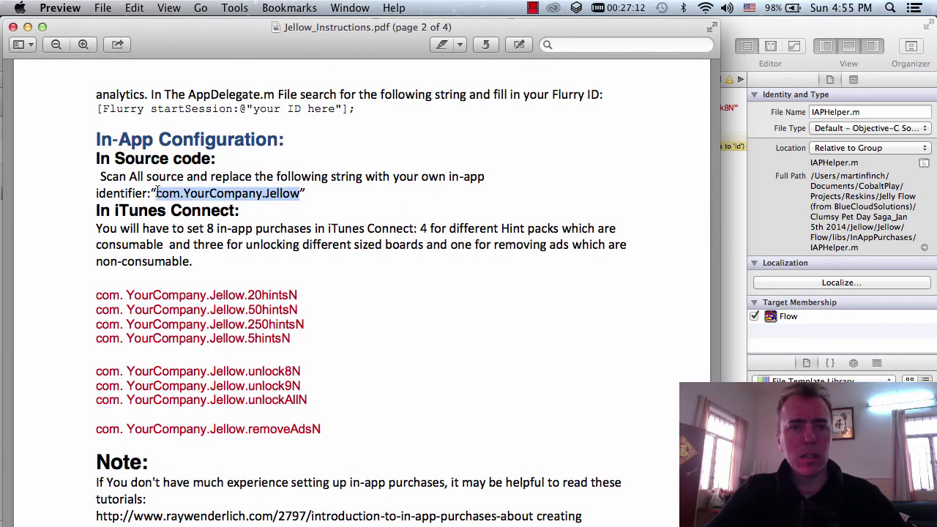
Switch to Xcode and search the Clumsy Pet project for "com.YourCompany.Jellow".
left_click(784, 51)
left_click(182, 97)
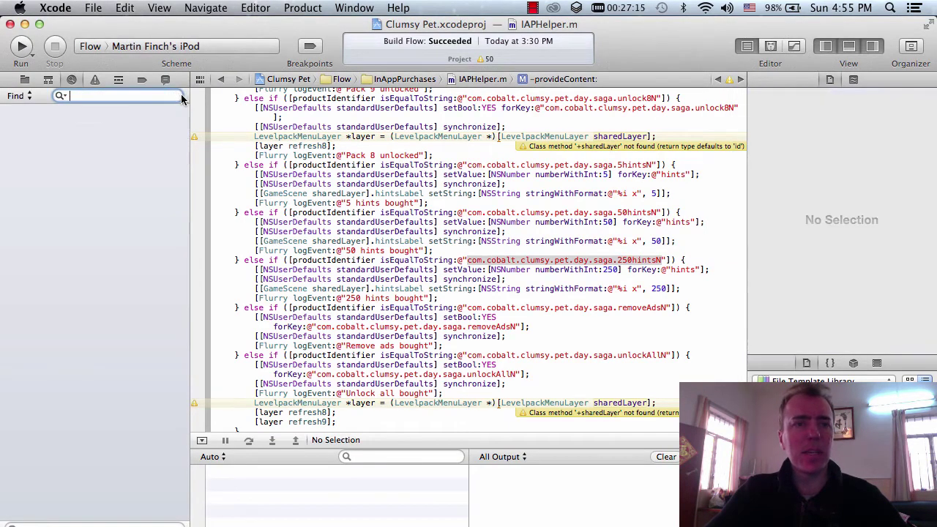
key("super+v")
key("Return")
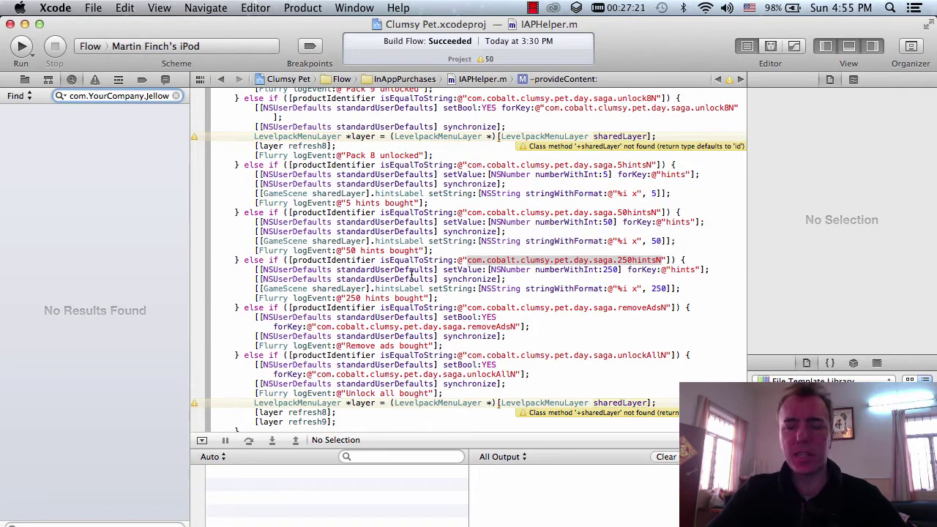
Return to iTunes Connect in Chrome and save the 250-hints in-app purchase.
left_click(399, 517)
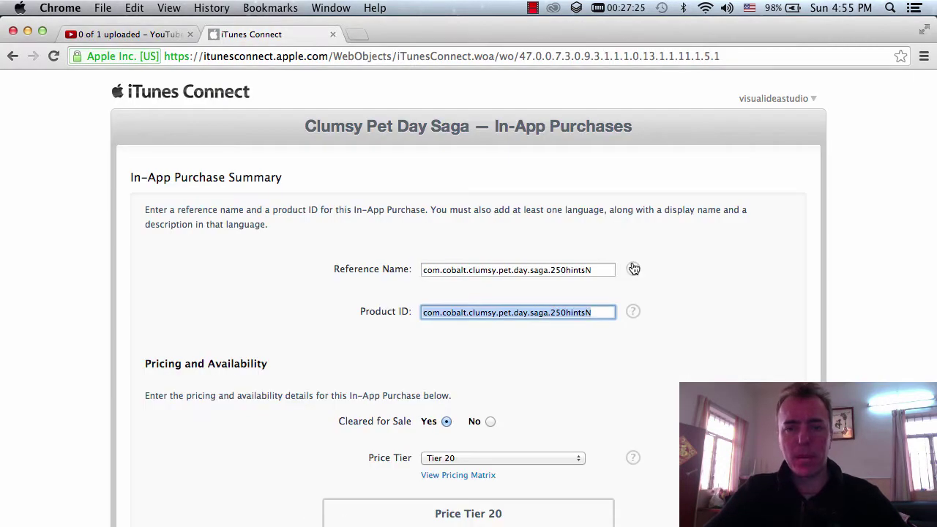
scroll(579, 262, "down", 15)
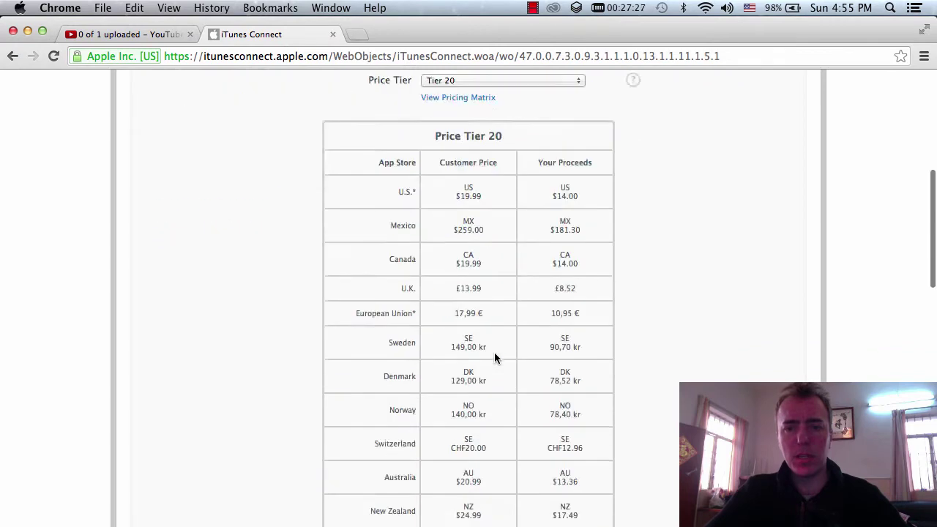
scroll(495, 358, "down", 5)
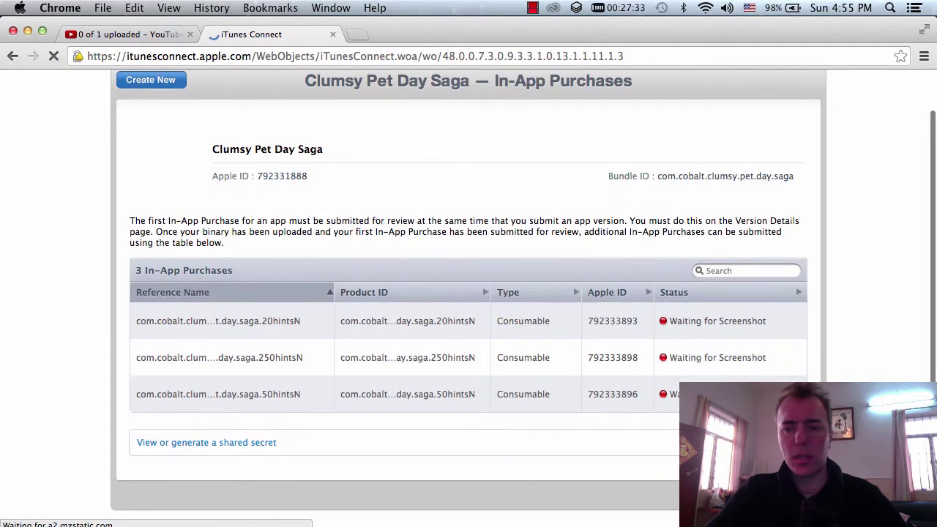
Copy the 5hintsN identifier from the Jellow instructions PDF in Preview and return to iTunes Connect in Chrome.
key("super+Tab")
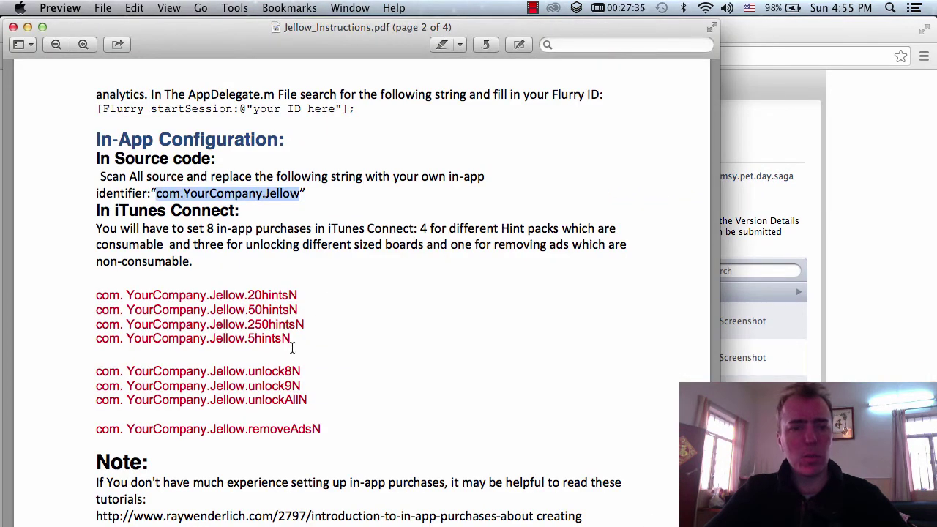
left_click_drag(293, 340, 100, 335)
key("super+c")
left_click(870, 338)
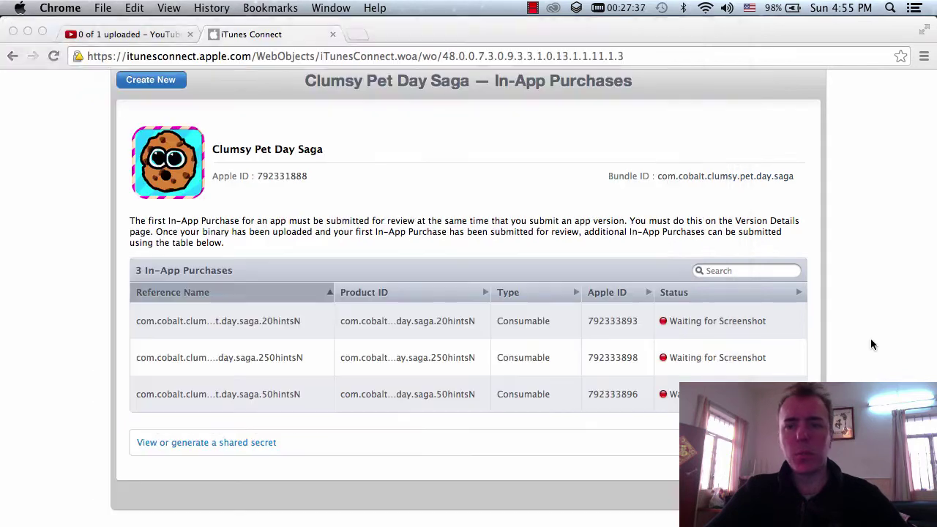
Create a new consumable in-app purchase with "com. YourCompany.Jellow.5hintsN" as both reference name and product ID.
left_click(168, 81)
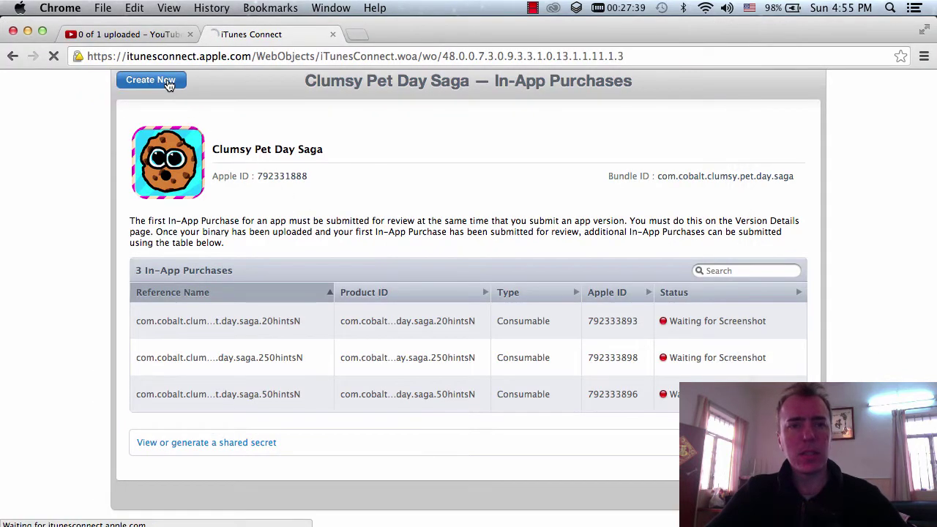
left_click(223, 354)
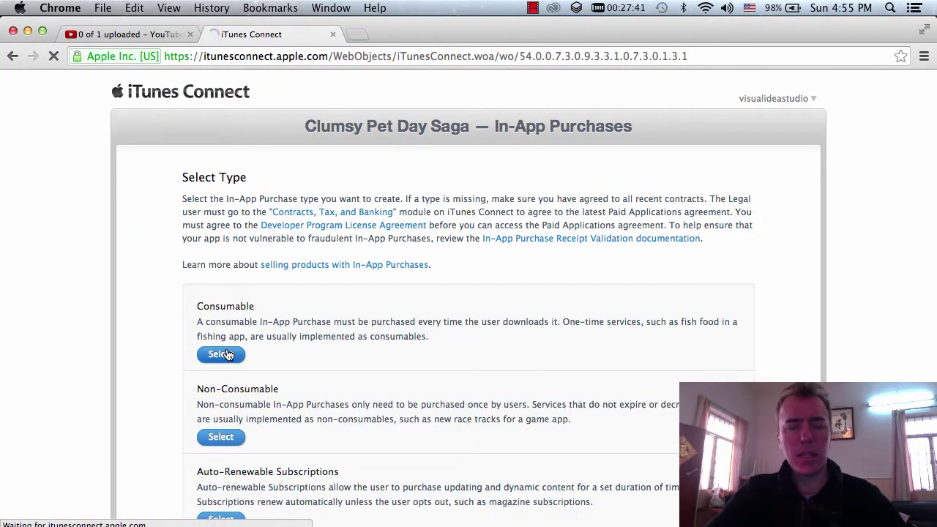
left_click(481, 270)
key("super+v")
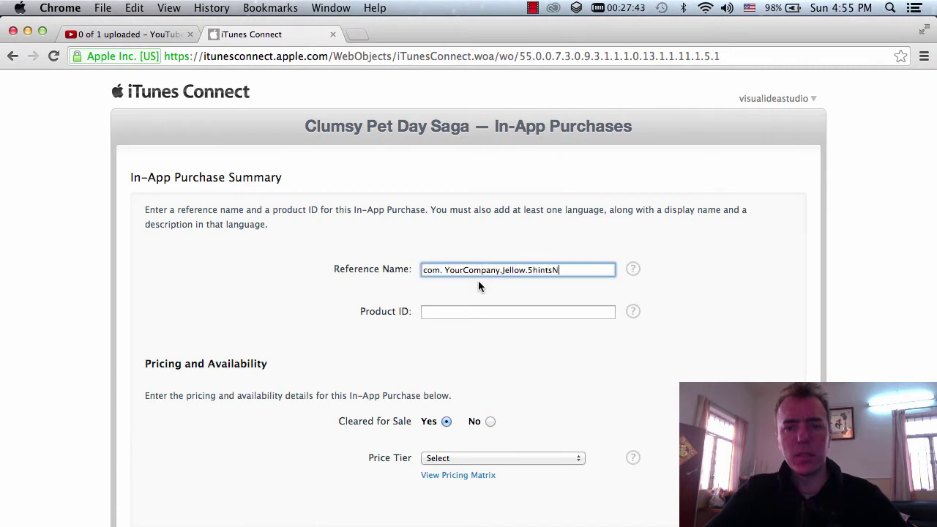
left_click(468, 309)
key("super+v")
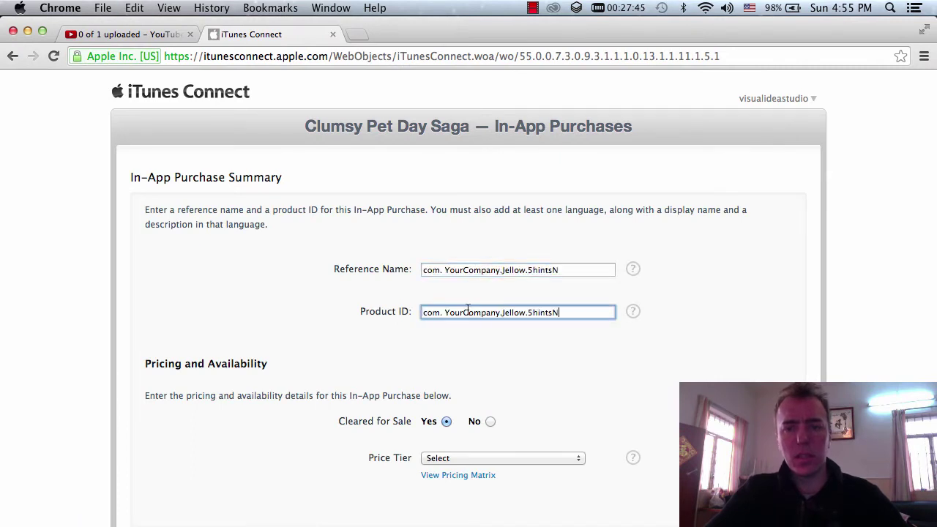
Using the prefix from the TextEdit build notes, change the product ID and reference name to "com.cobalt.clumsy.pet.day.saga.5hintsN".
key("super+Tab")
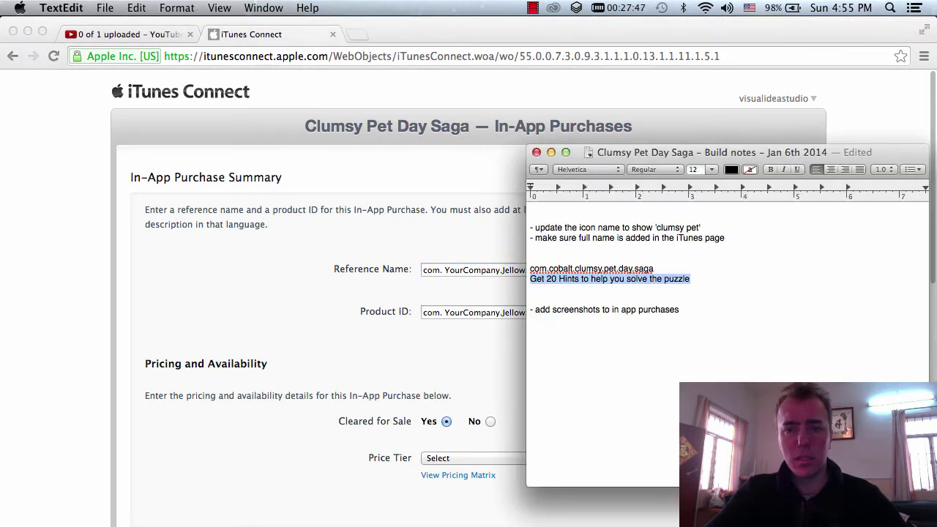
left_click_drag(655, 269, 530, 268)
key("super+c")
key("super+Tab")
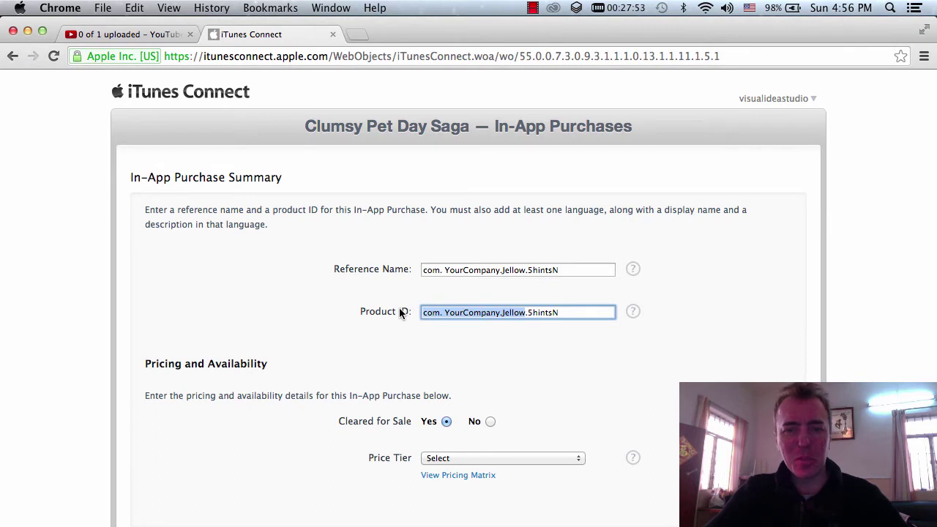
key("super+v")
left_click_drag(597, 313, 401, 314)
left_click_drag(568, 271, 450, 269)
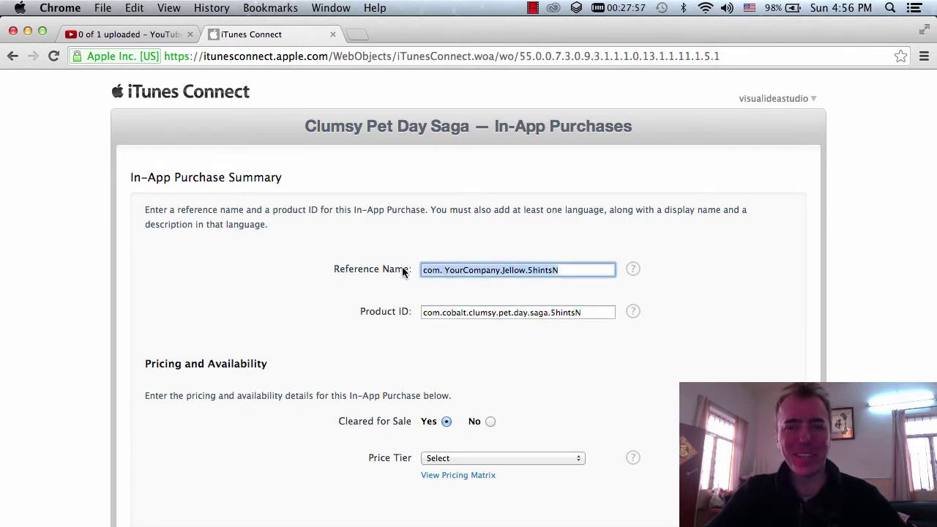
type("com.cobalt.clumsy.pet.day.saga.5hintsN")
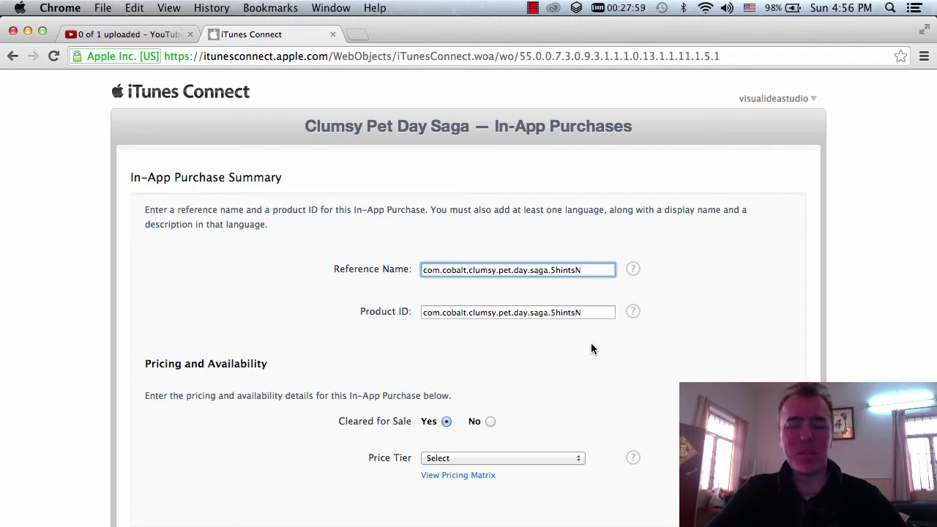
Set the price tier of the 5-hints purchase to Tier 1.
scroll(591, 343, "down", 2)
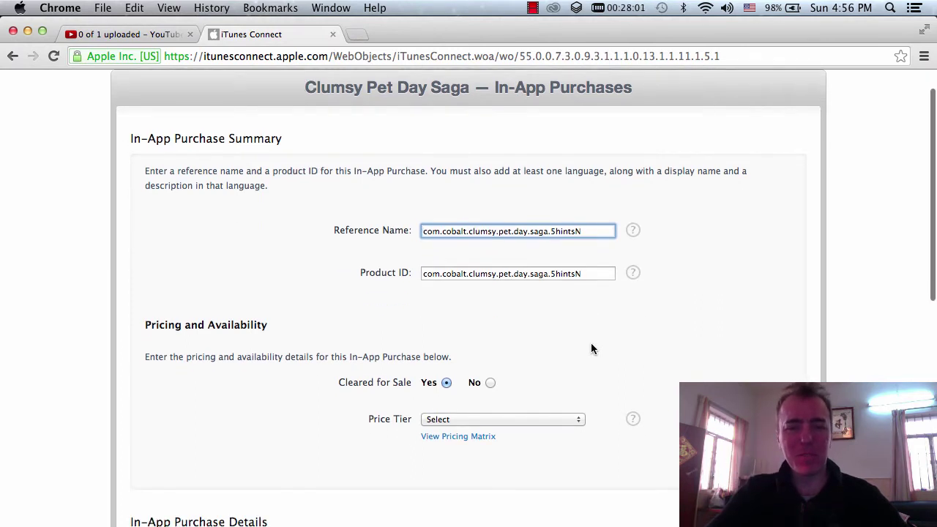
scroll(591, 348, "down", 3)
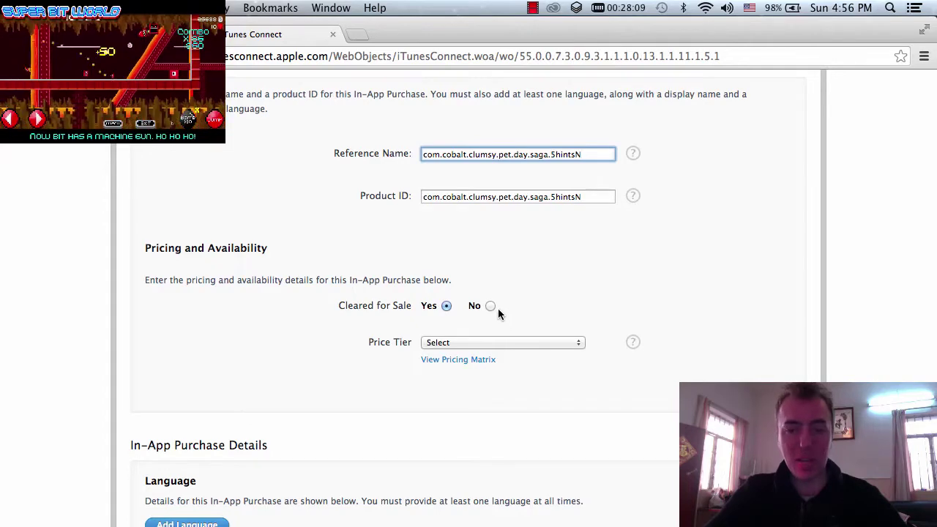
left_click(494, 343)
left_click(490, 353)
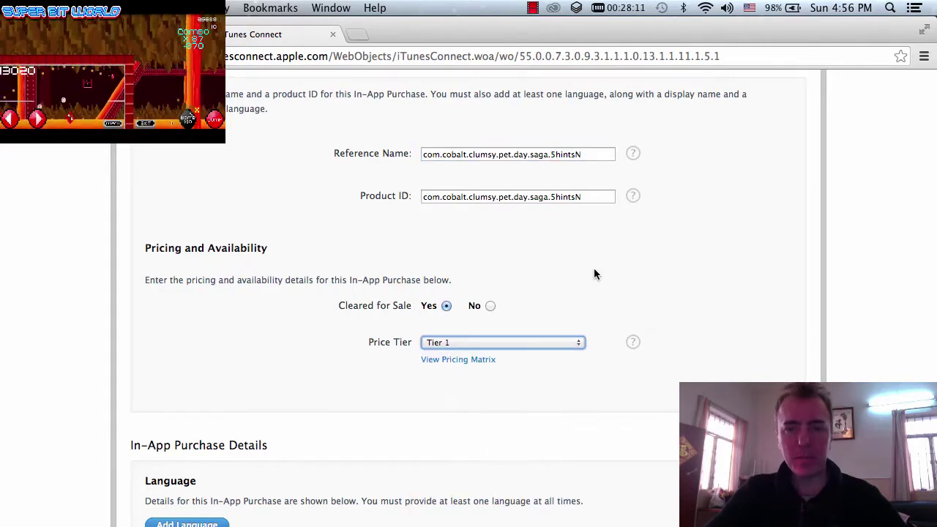
Copy the 5-hints reference name, search the Xcode project for it, and open its occurrence in GameScene.m.
left_click(574, 153)
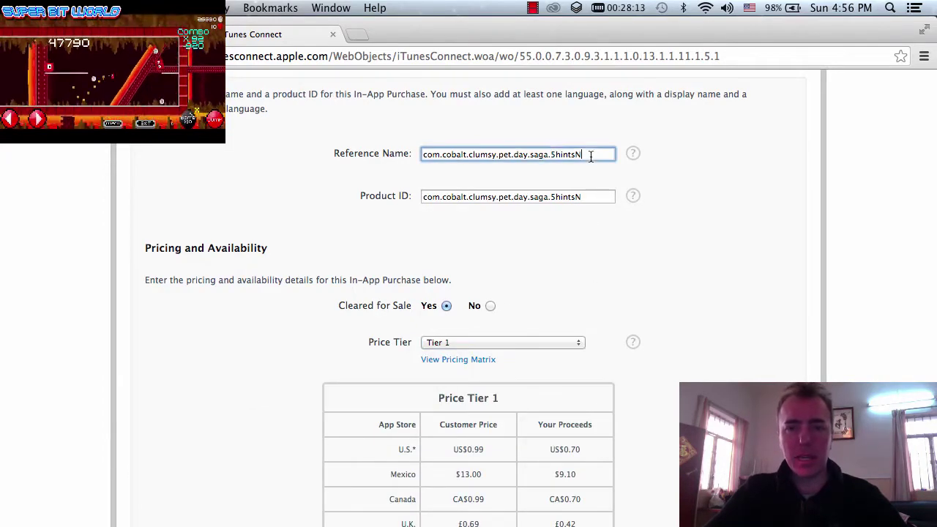
key("super+a")
key("super+c")
key("super+Tab")
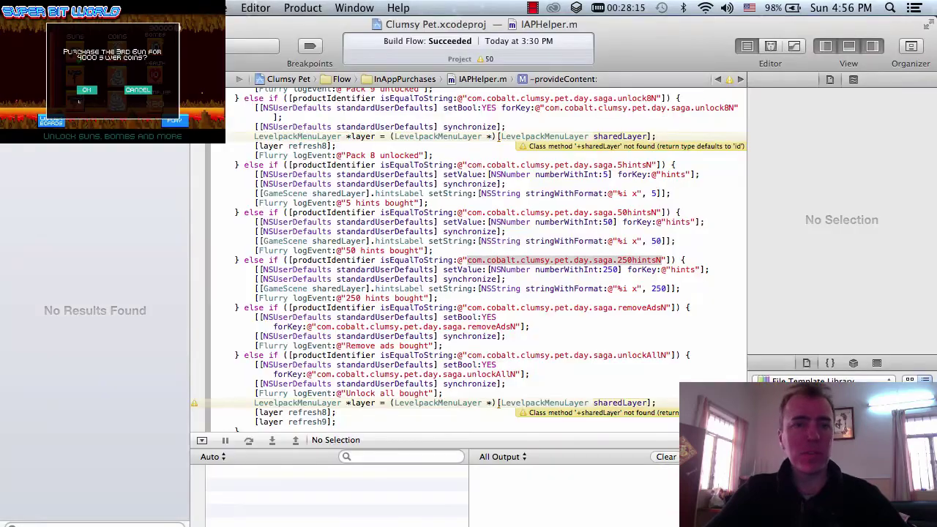
key("super+v")
key("Return")
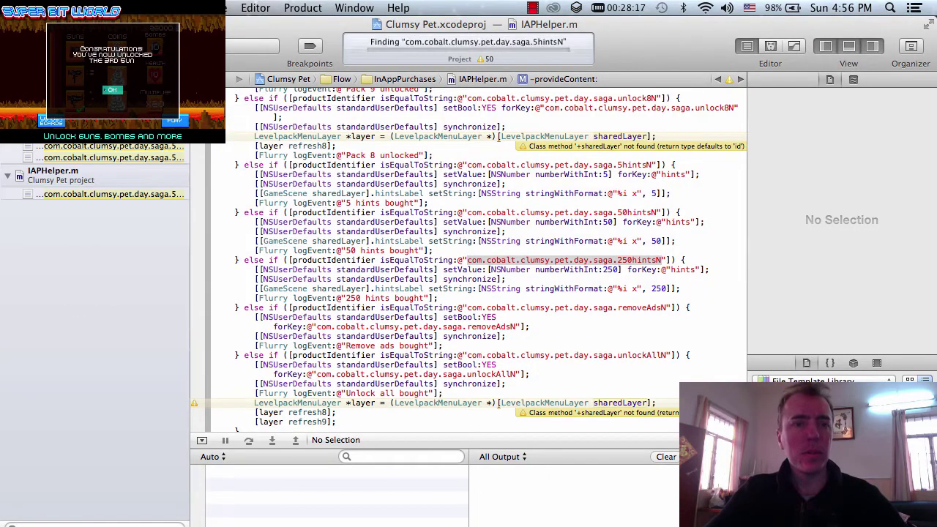
left_click(154, 157)
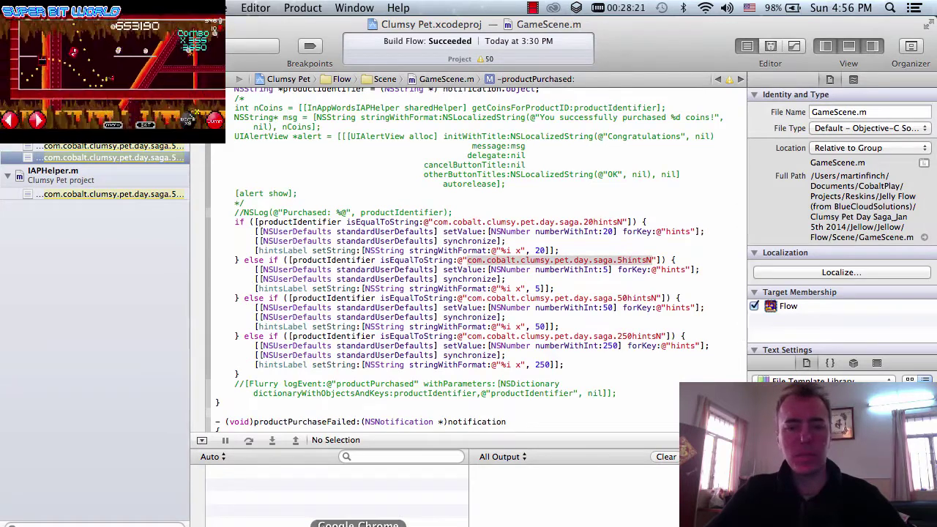
Add an English language entry in iTunes Connect with the description "Get 20 Hints to help you solve the puzzle" from the TextEdit notes.
left_click(358, 524)
scroll(552, 268, "down", 5)
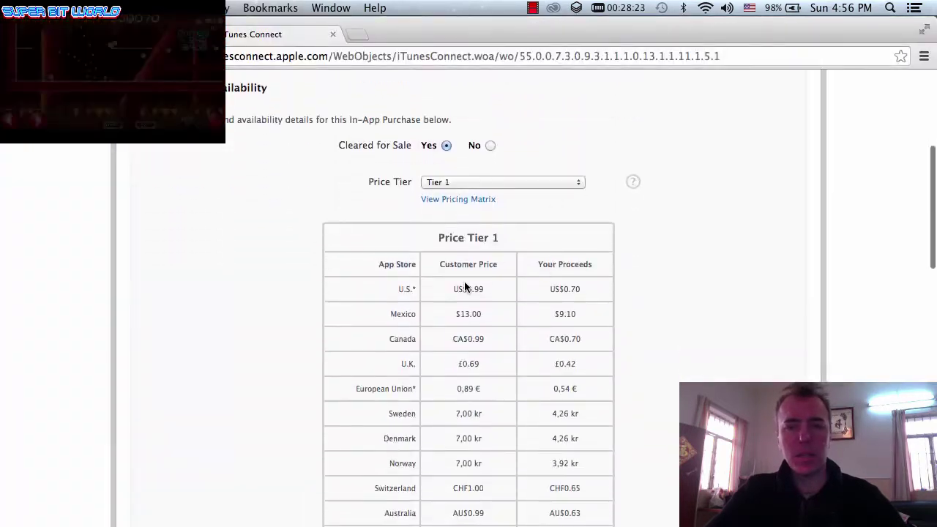
scroll(472, 291, "down", 15)
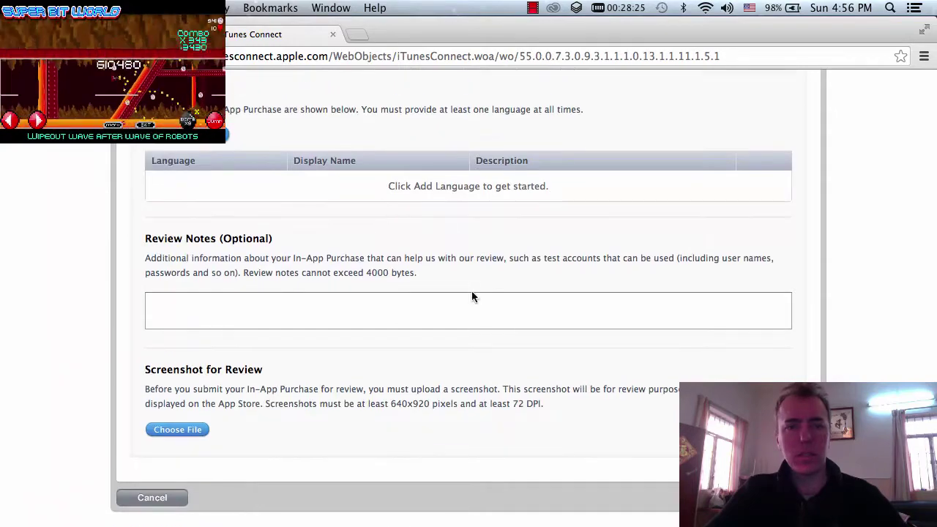
scroll(615, 432, "up", 3)
left_click(186, 211)
key("super+Tab")
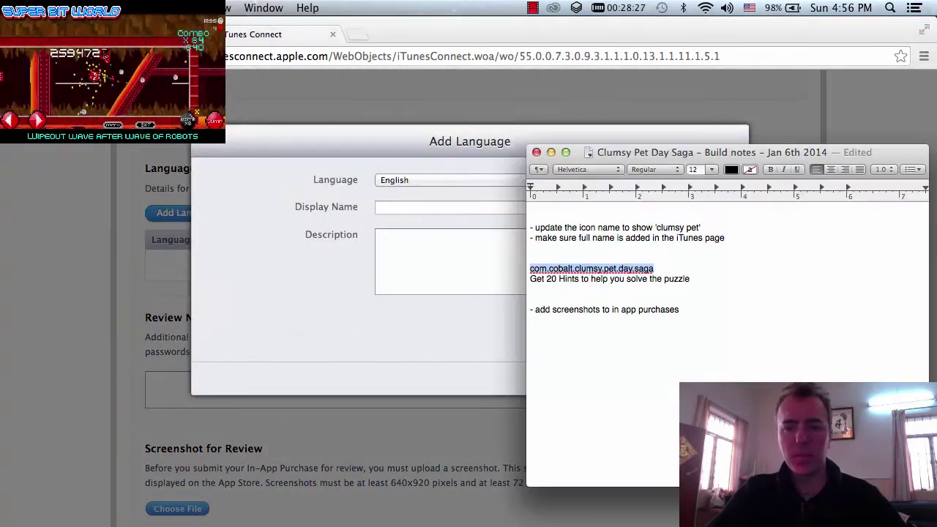
left_click(695, 278)
left_click_drag(696, 278, 508, 282)
key("super+c")
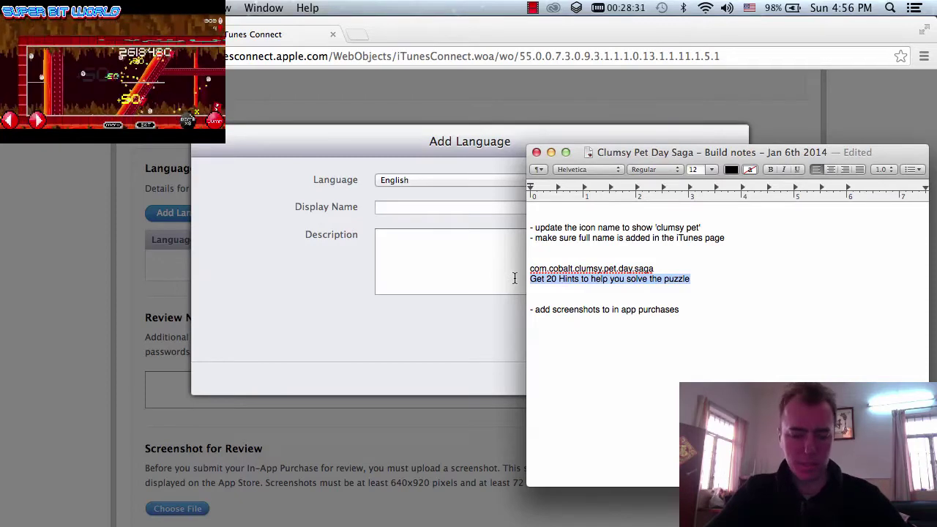
left_click(482, 284)
left_click(440, 256)
key("super+v")
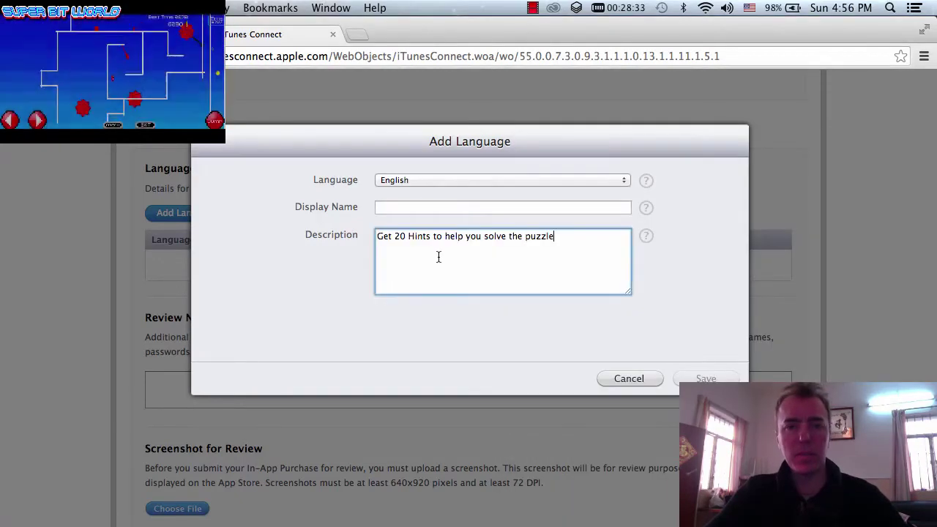
Change the description's hint count to 5, set the display name to "5 Hints to help you solve the puzzle", and save the language entry.
left_click(404, 236)
key("BackSpace")
key("BackSpace")
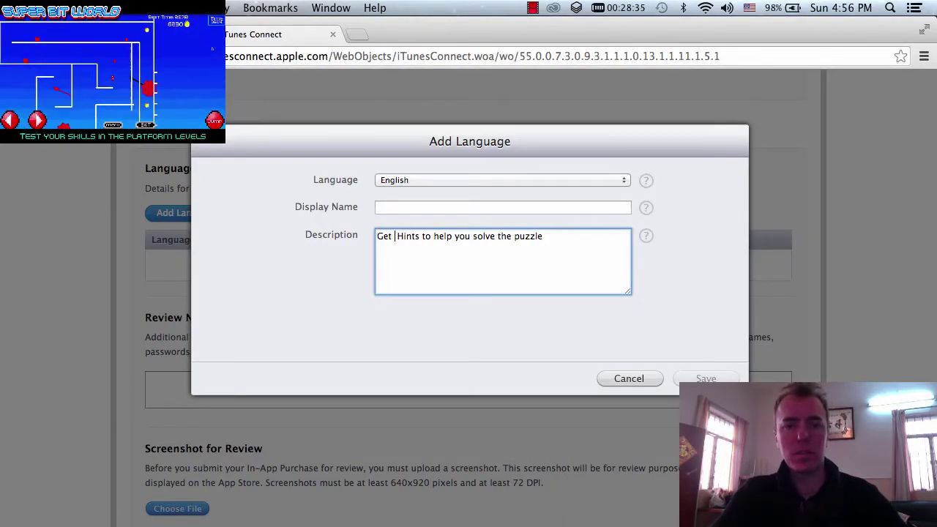
type("5")
left_click_drag(581, 236, 394, 235)
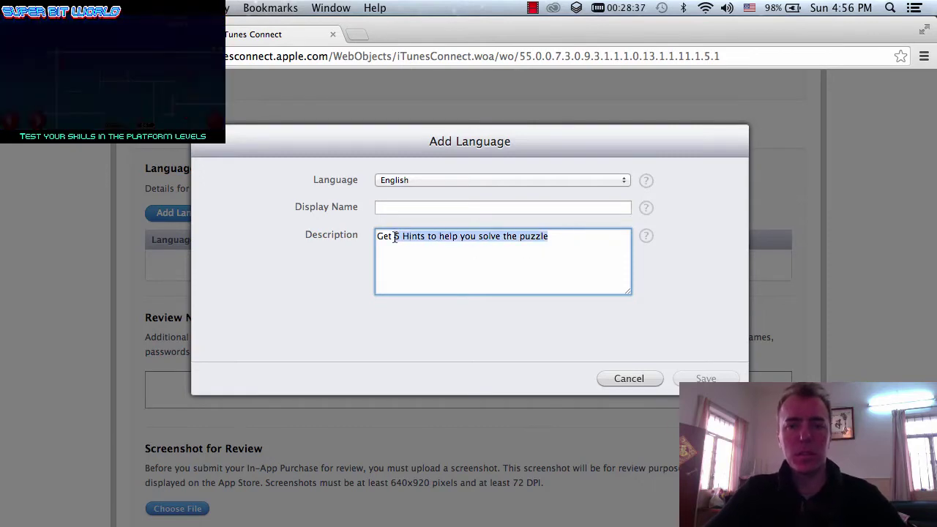
left_click(377, 207)
left_click(706, 379)
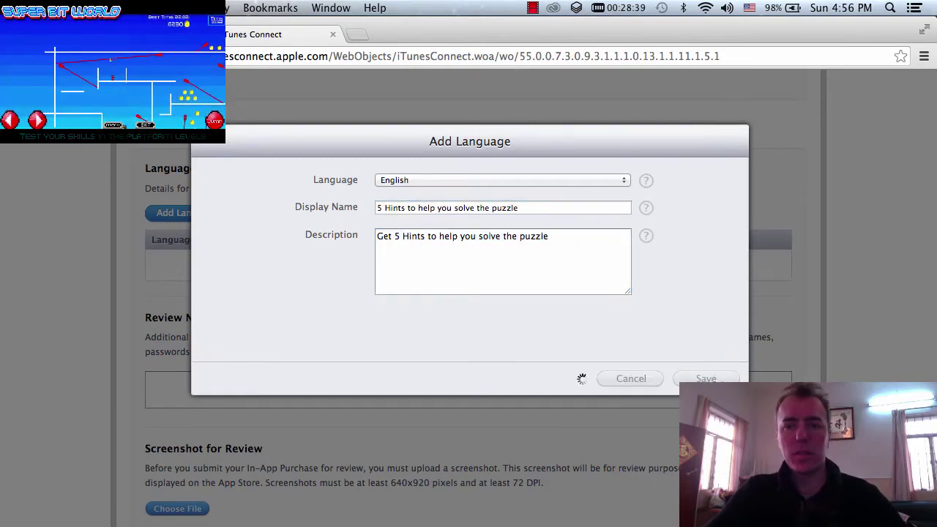
Review the 5-hints purchase's identifiers, pricing and language details, and save the in-app purchase.
scroll(756, 334, "up", 2)
scroll(756, 340, "up", 15)
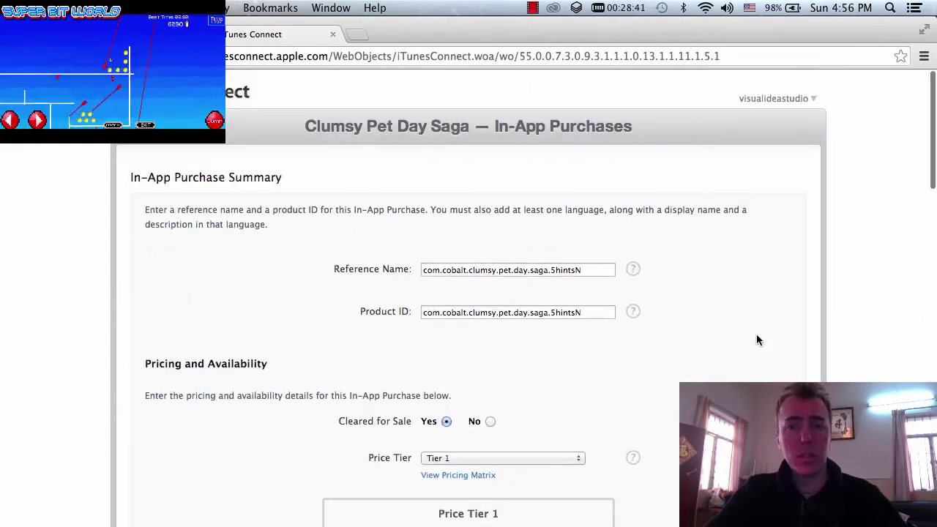
scroll(757, 338, "down", 15)
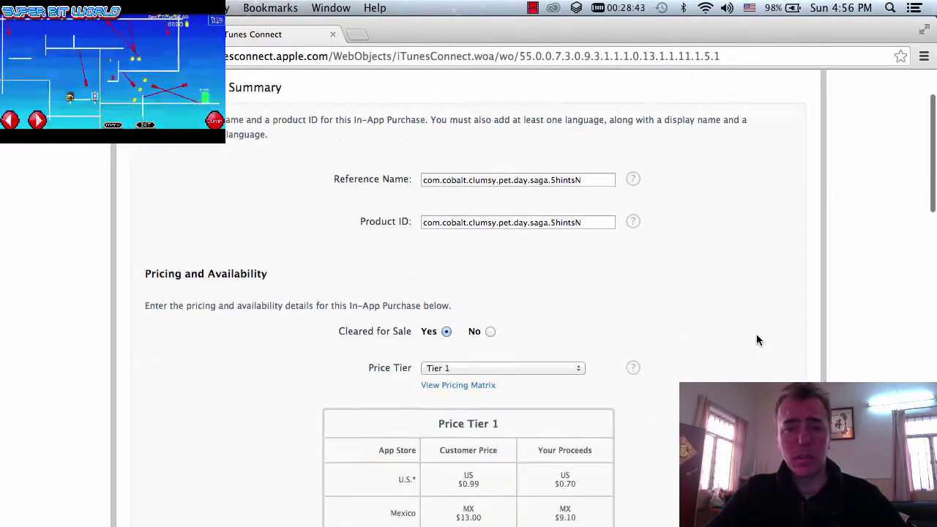
scroll(757, 339, "down", 5)
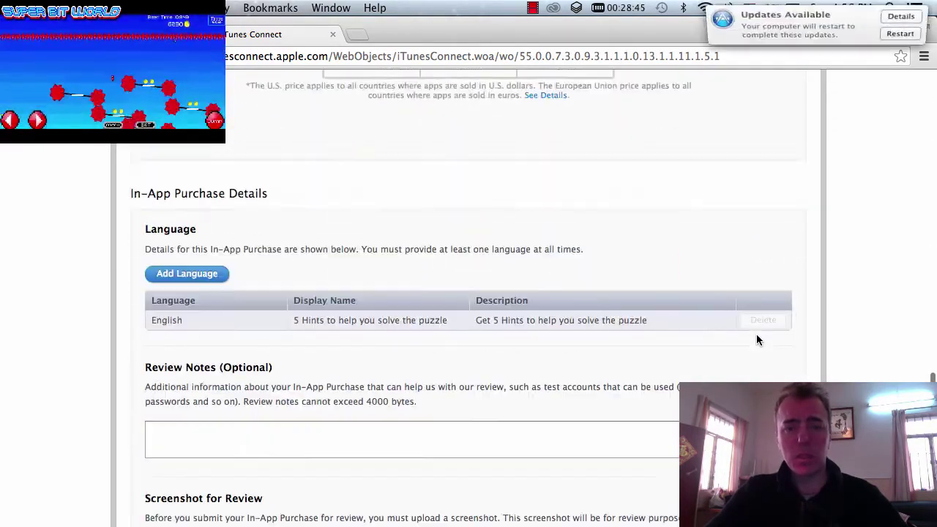
scroll(756, 340, "up", 10)
scroll(757, 339, "down", 5)
scroll(757, 337, "down", 10)
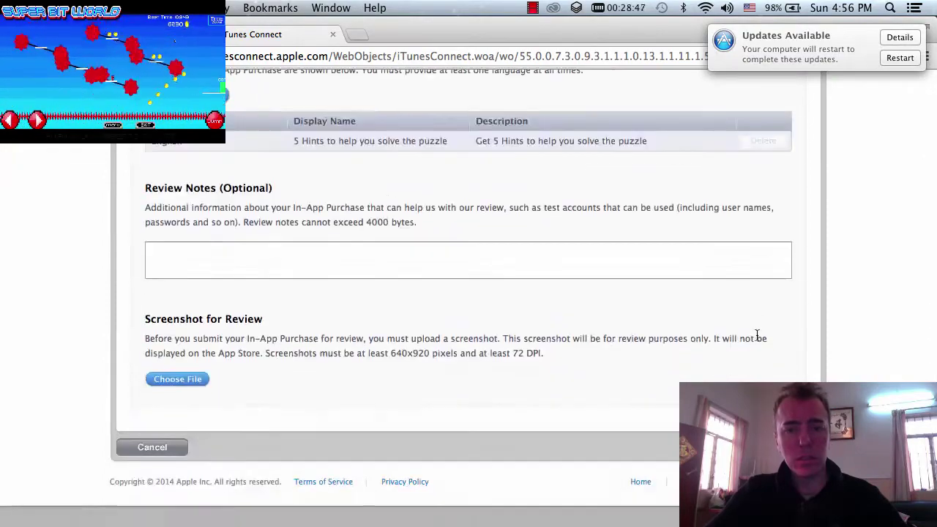
scroll(757, 335, "up", 1)
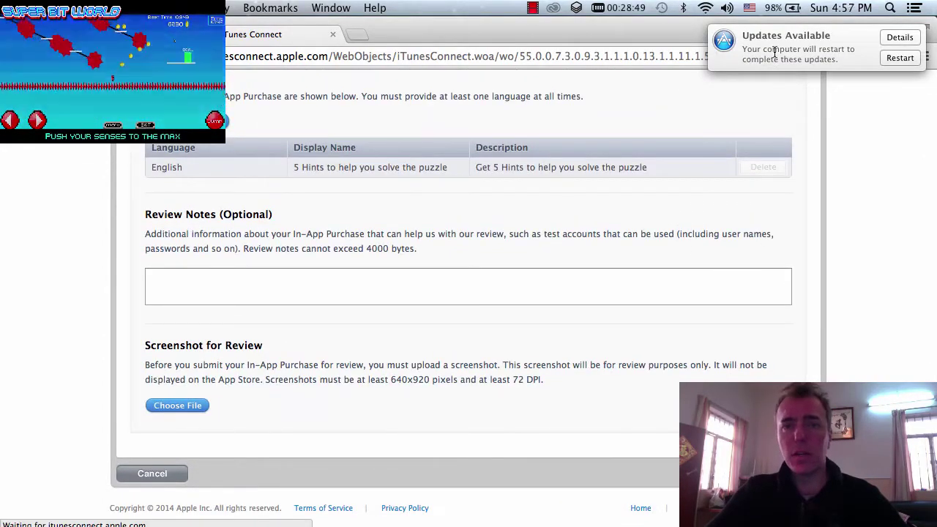
scroll(815, 209, "down", 3)
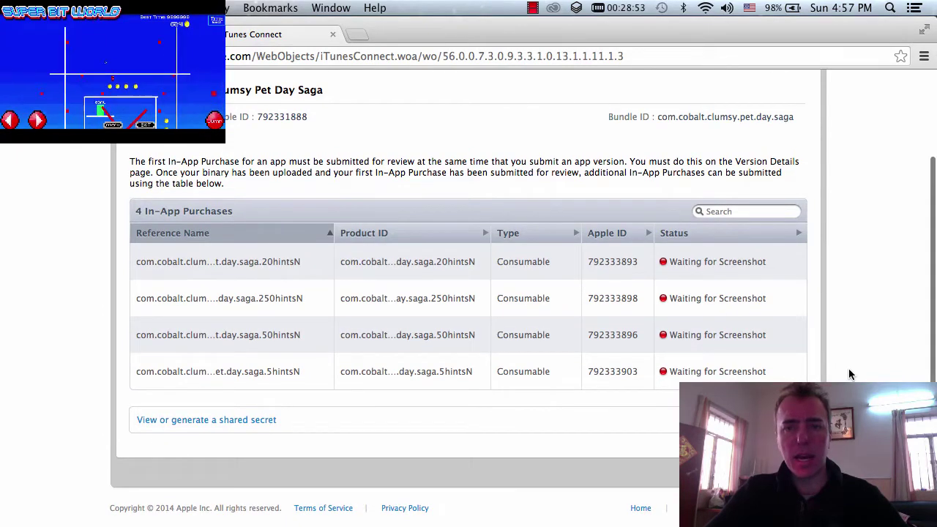
scroll(849, 368, "up", 1)
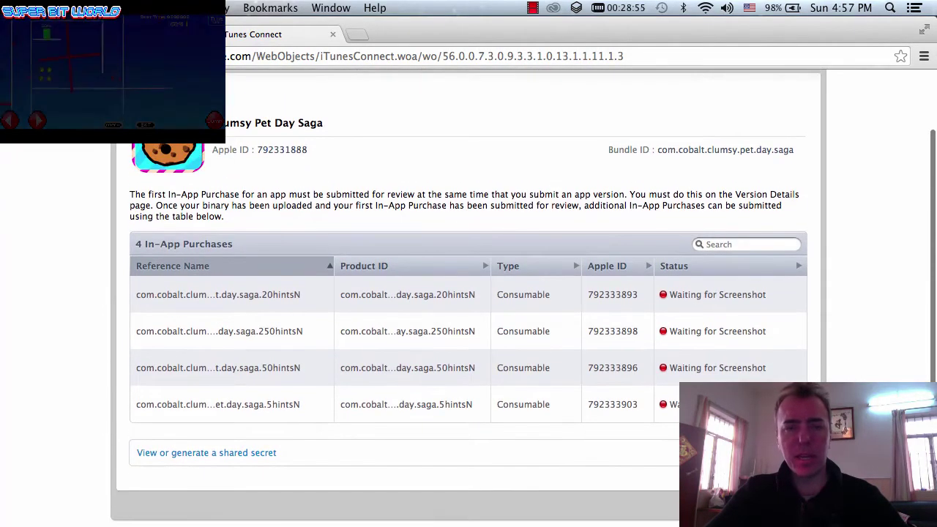
scroll(469, 293, "down", 1)
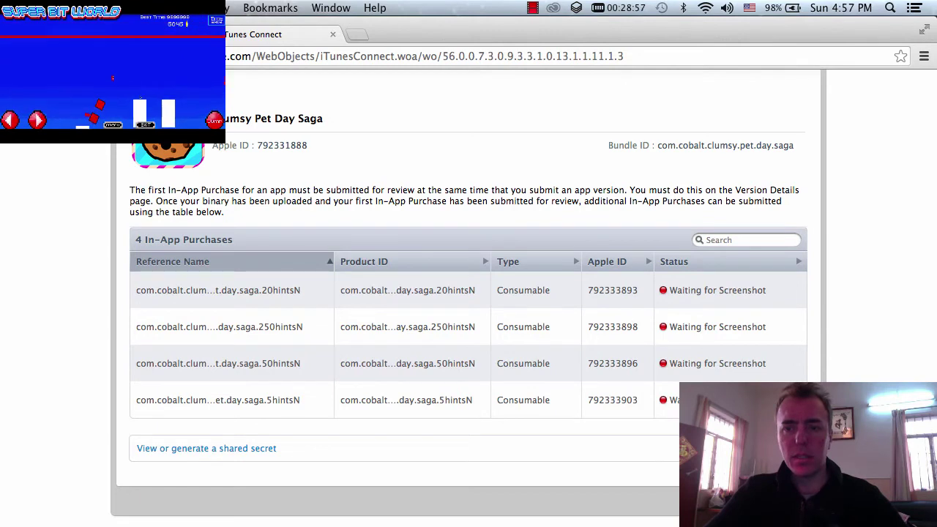